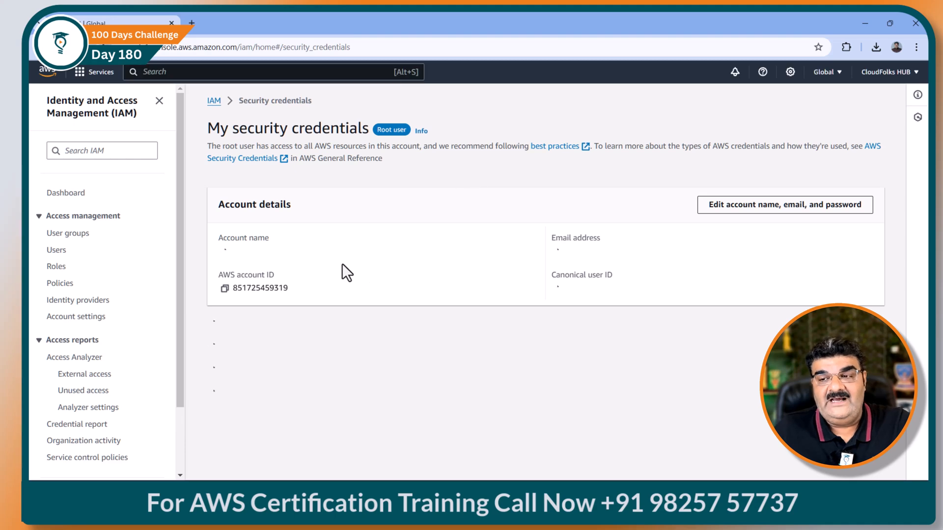
scroll(332, 244, "down", 2)
left_click_drag(217, 234, 382, 253)
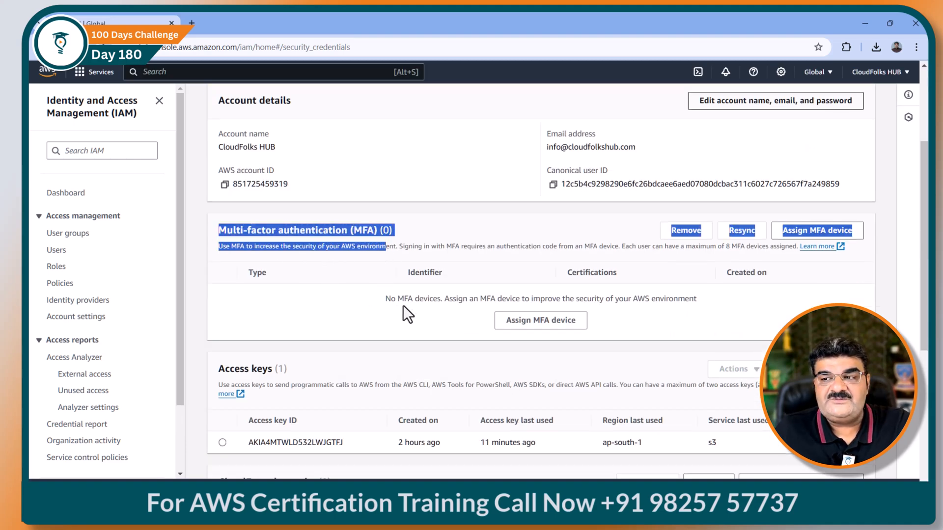
left_click(461, 293)
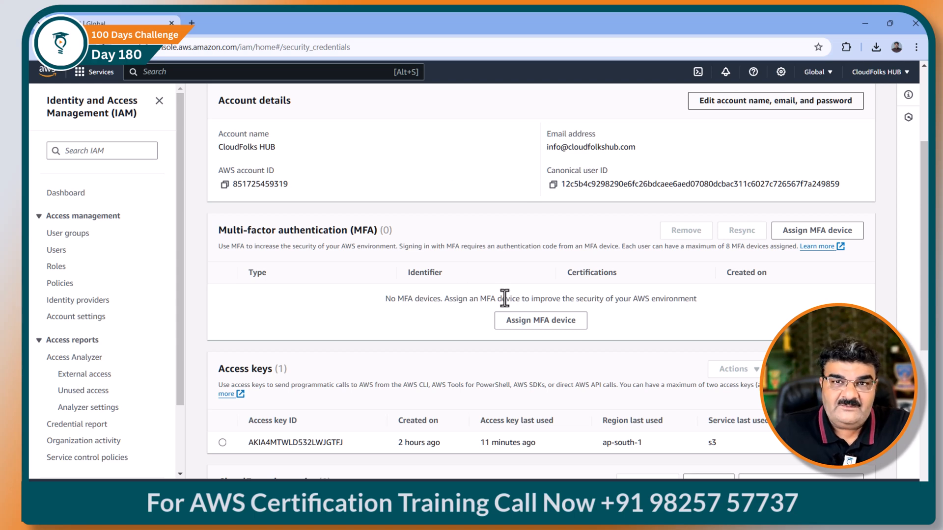
Start assigning a new MFA device named testmfa using the Authenticator app option
left_click(530, 327)
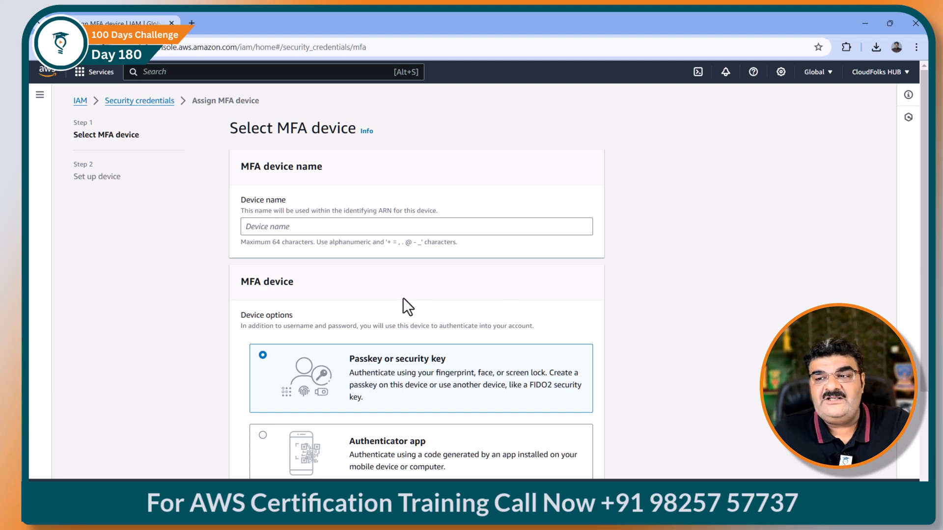
scroll(378, 295, "down", 3)
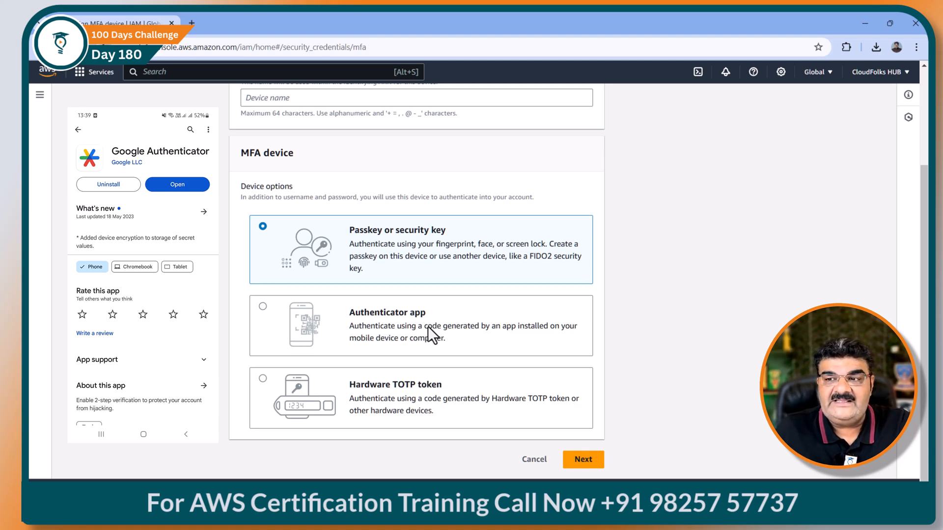
left_click(258, 308)
scroll(314, 339, "up", 3)
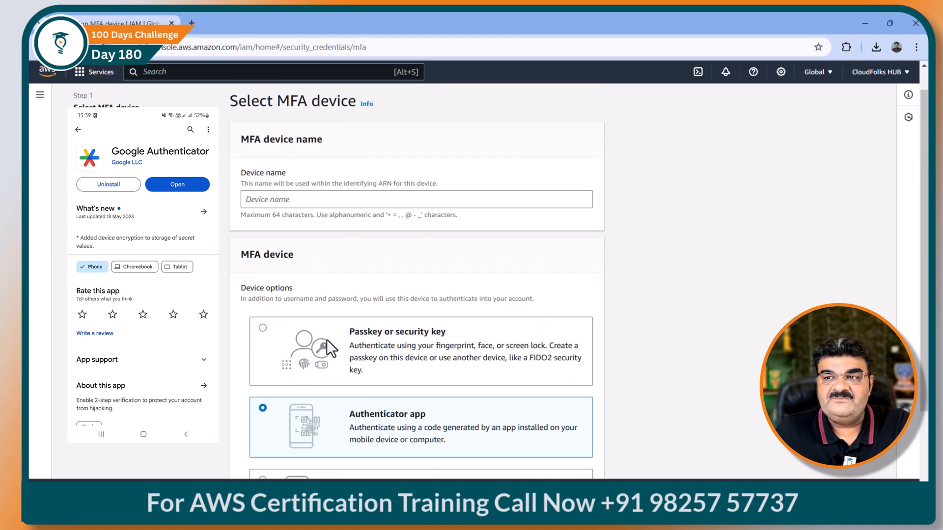
left_click(295, 227)
type("mysec")
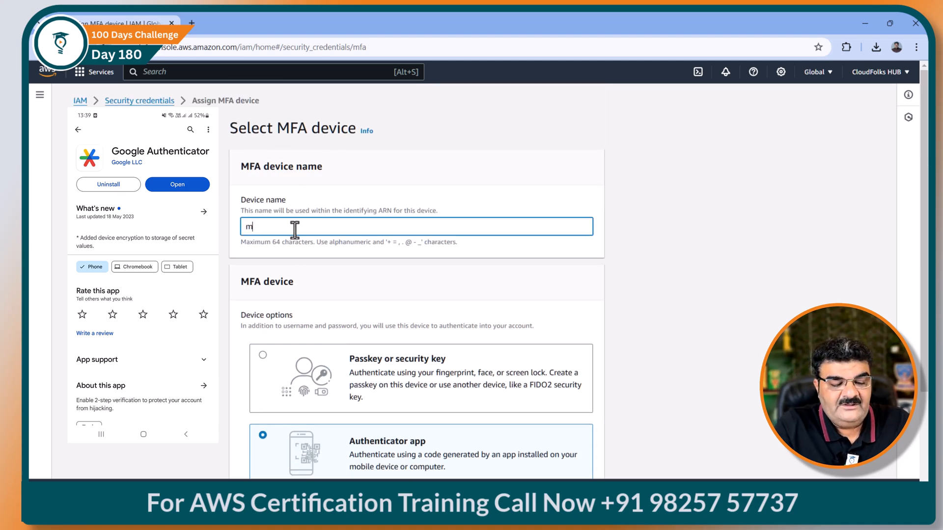
key("BackSpace")
key("BackSpace")
key("BackSpace")
key("BackSpace")
key("BackSpace")
type("te")
key("BackSpace")
key("BackSpace")
type("tes")
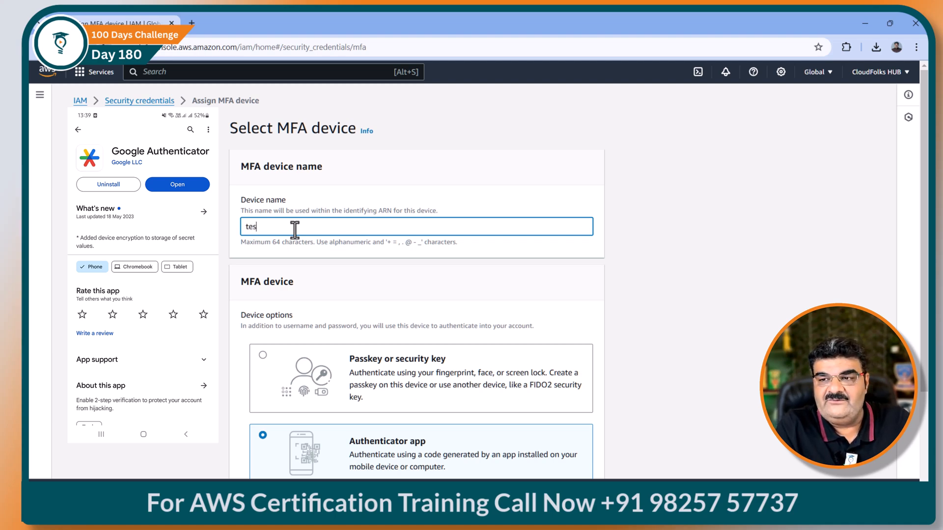
type("tmfa")
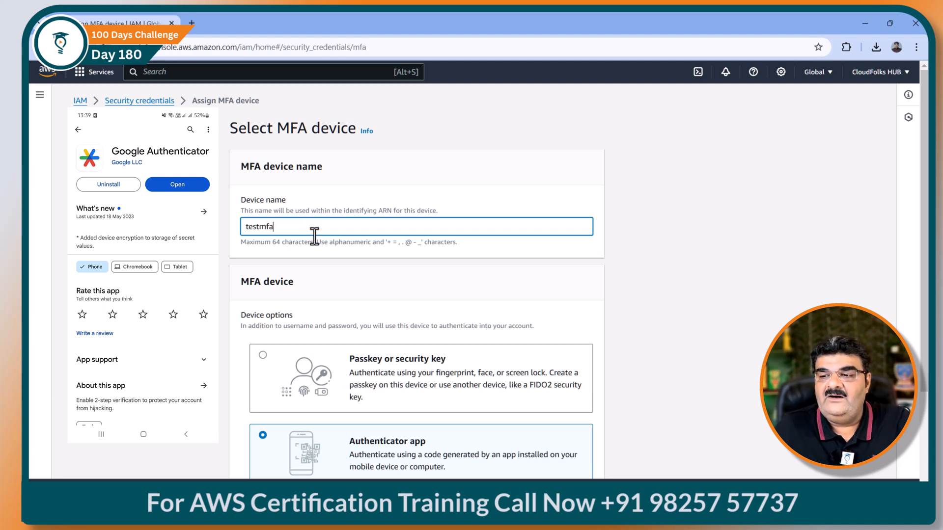
scroll(408, 319, "down", 3)
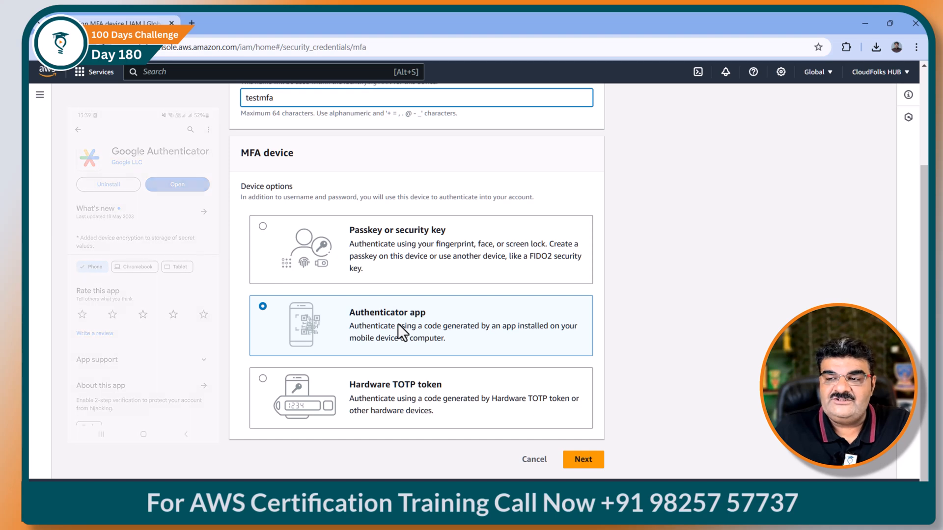
Continue to the Set up device step and reveal the authenticator app QR code
left_click(581, 463)
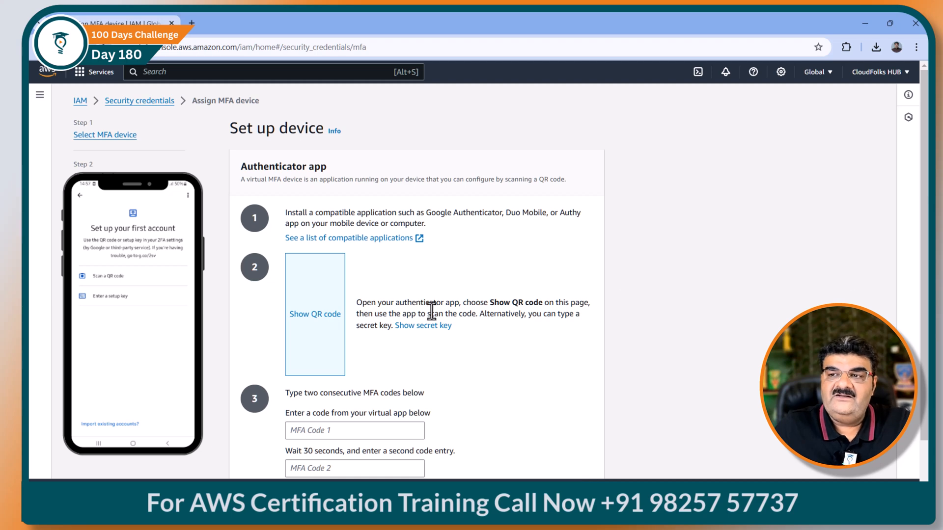
left_click(316, 321)
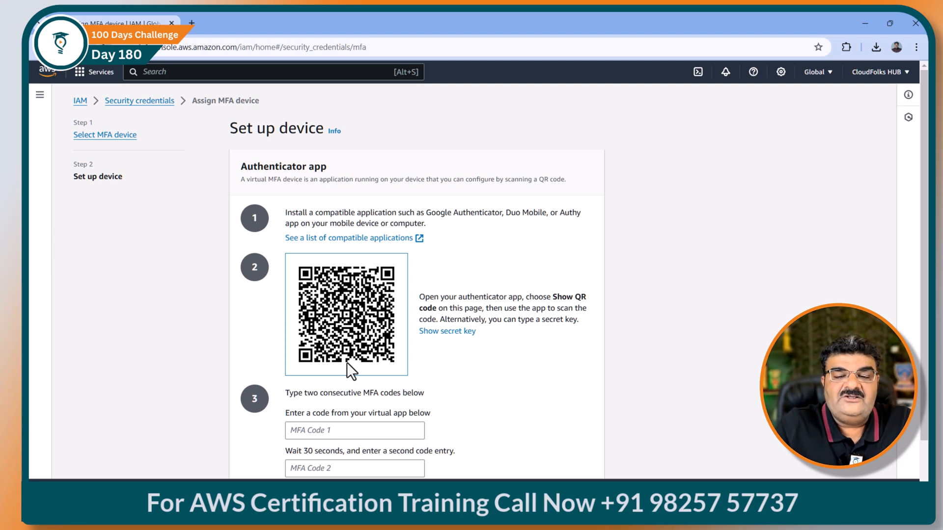
scroll(383, 378, "down", 2)
Enter two consecutive authenticator codes and add the testmfa MFA device
left_click(346, 377)
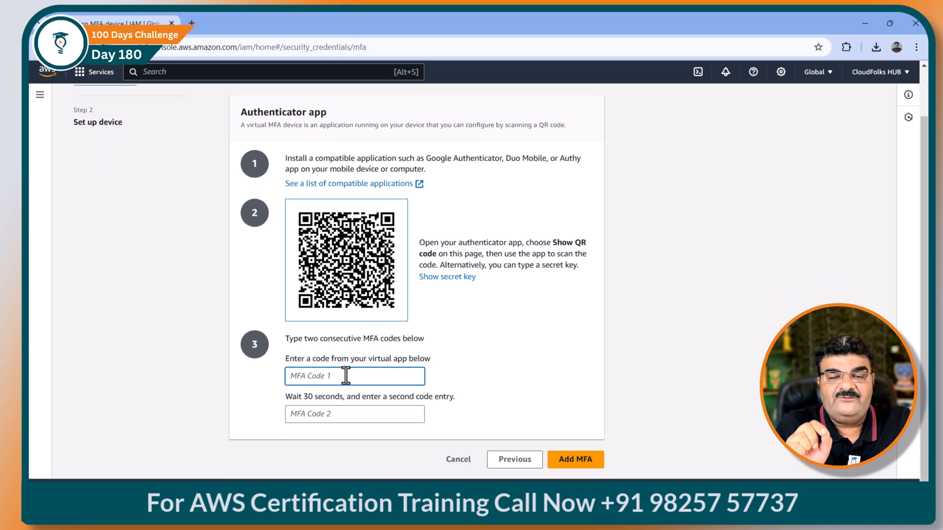
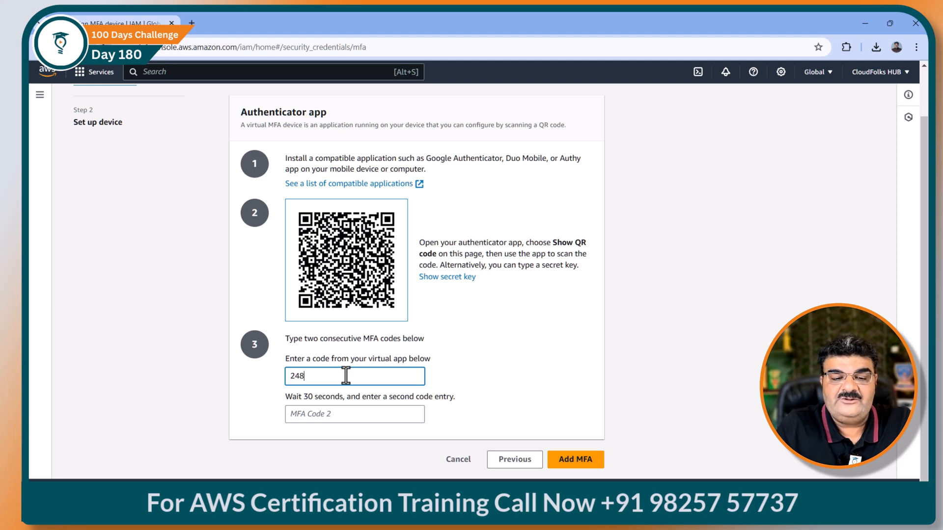
left_click(320, 412)
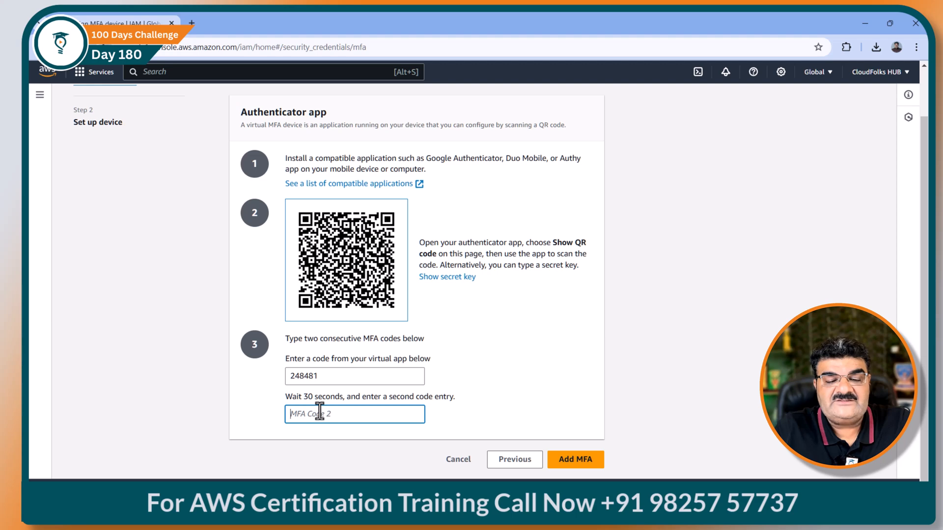
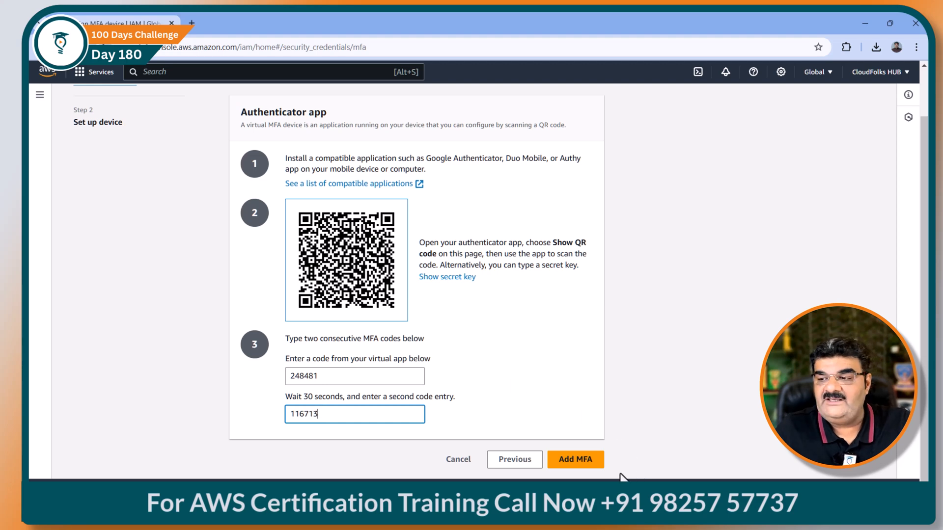
left_click(568, 465)
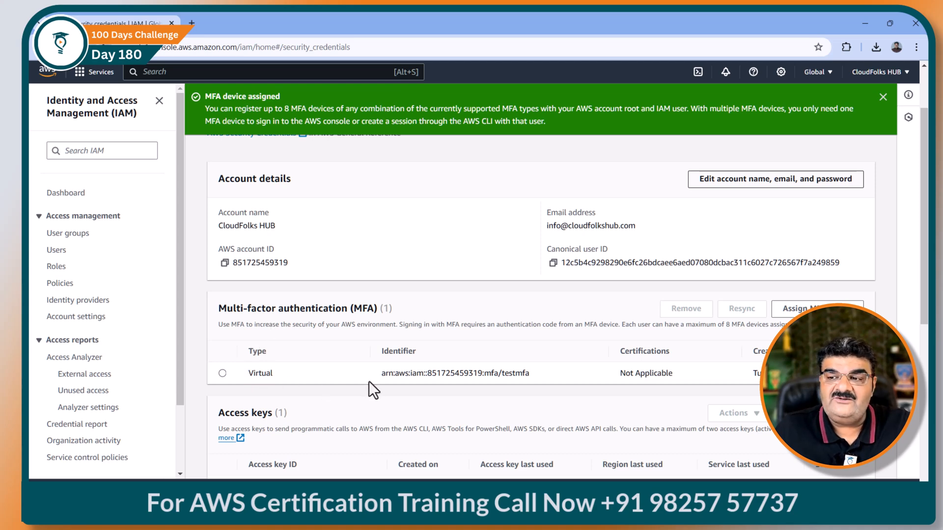
Copy the testmfa device's ARN and bring up the empty Notepad window
left_click_drag(381, 377, 534, 375)
key("ctrl+c")
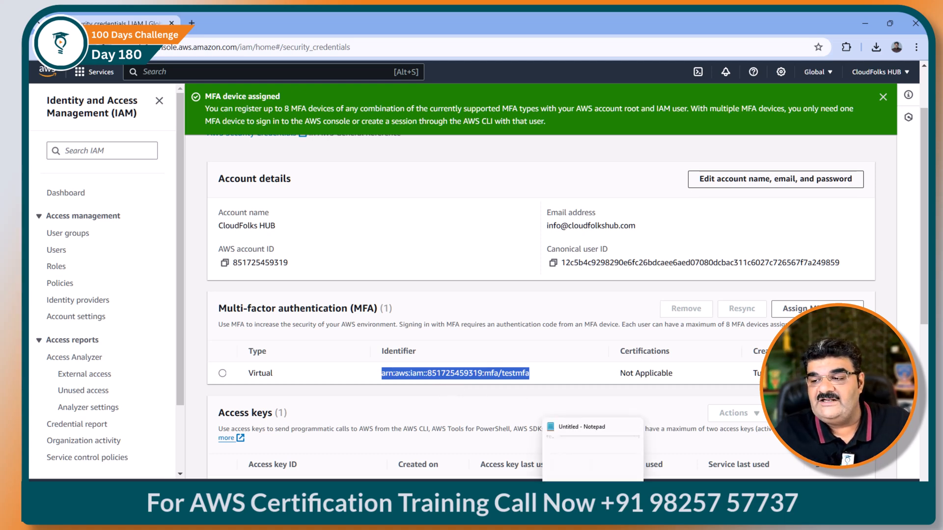
left_click(592, 509)
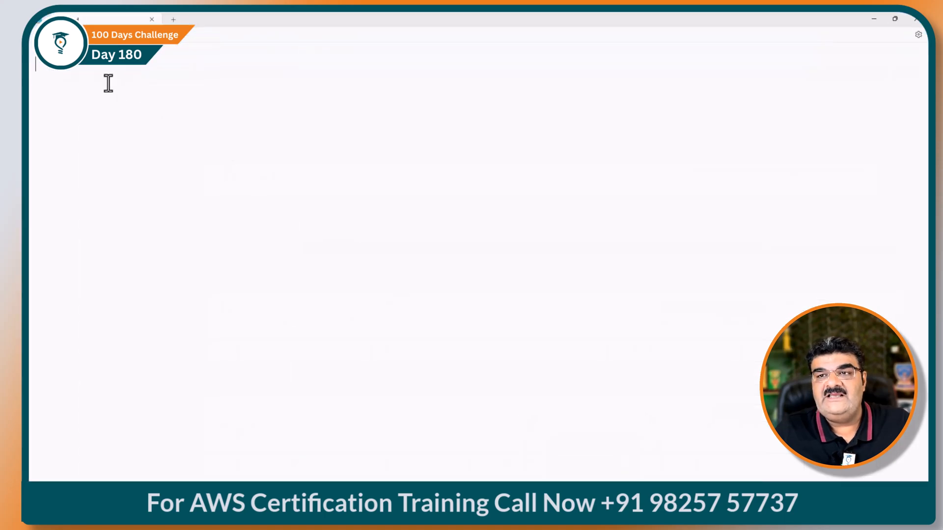
Paste the ARN on Notepad's first line, start a new line, and minimize Notepad
key("ctrl+v")
key("Return")
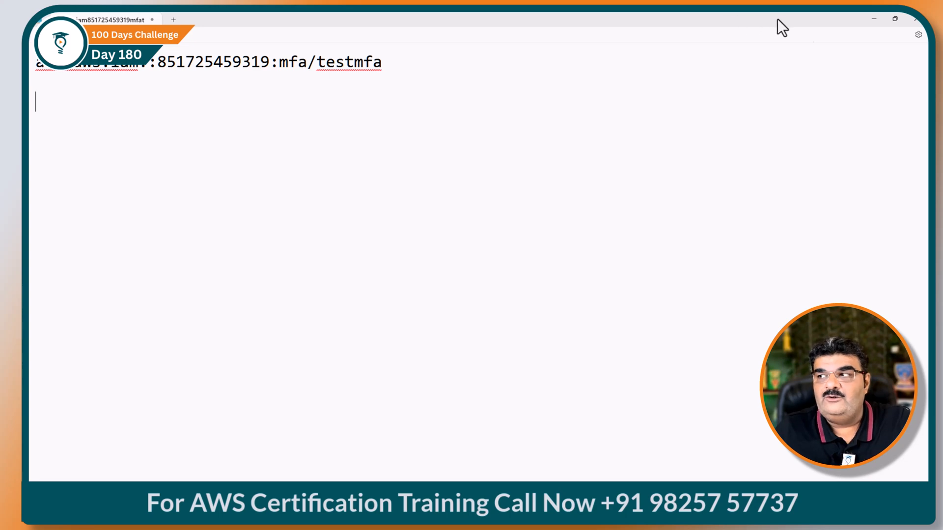
left_click(868, 19)
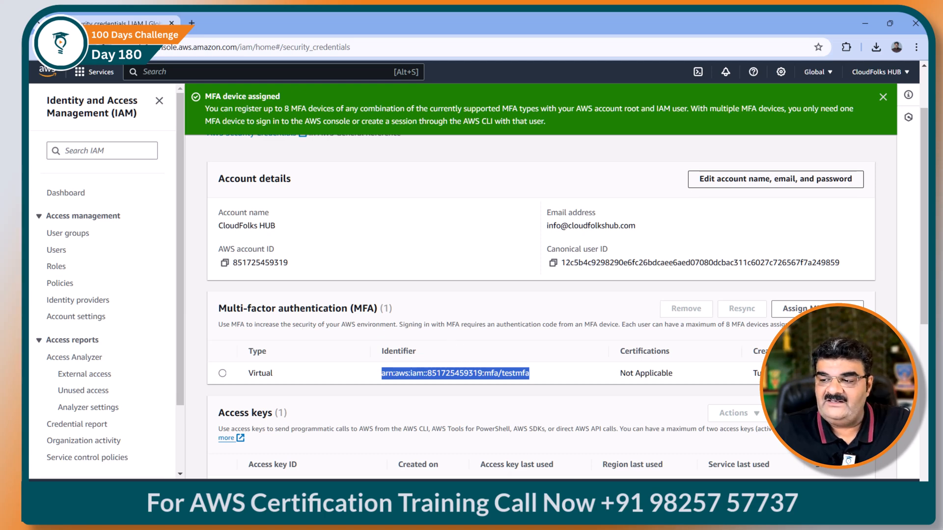
Expand XMind step 2, 'Enable Versioning For Bucket', then return to the AWS console
left_click(593, 507)
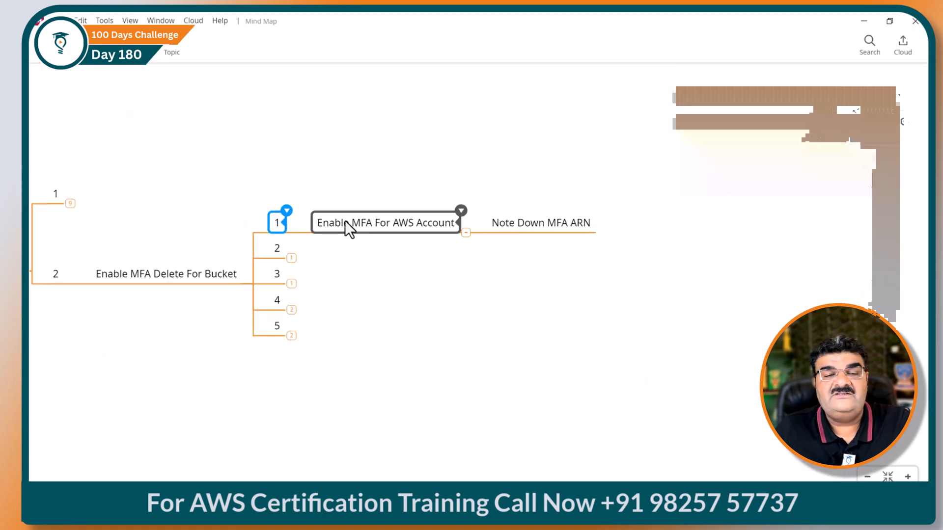
left_click(292, 259)
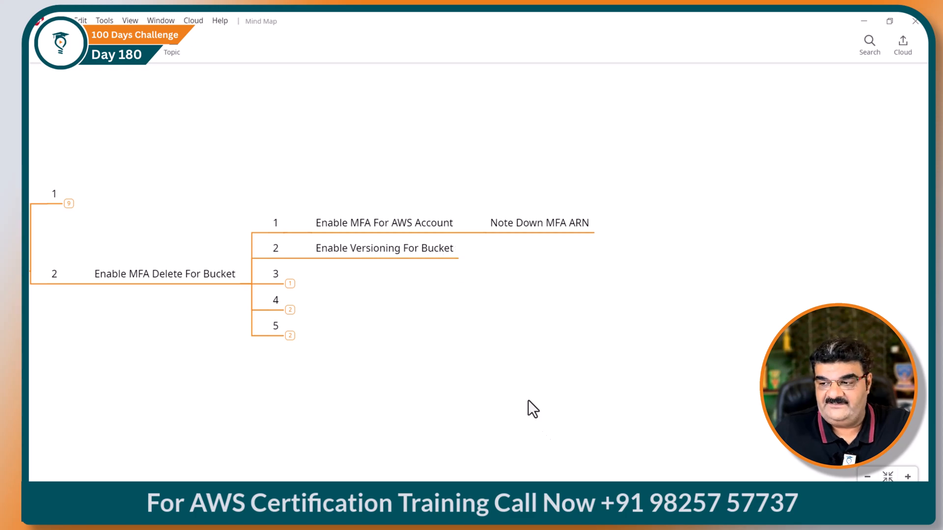
left_click(565, 506)
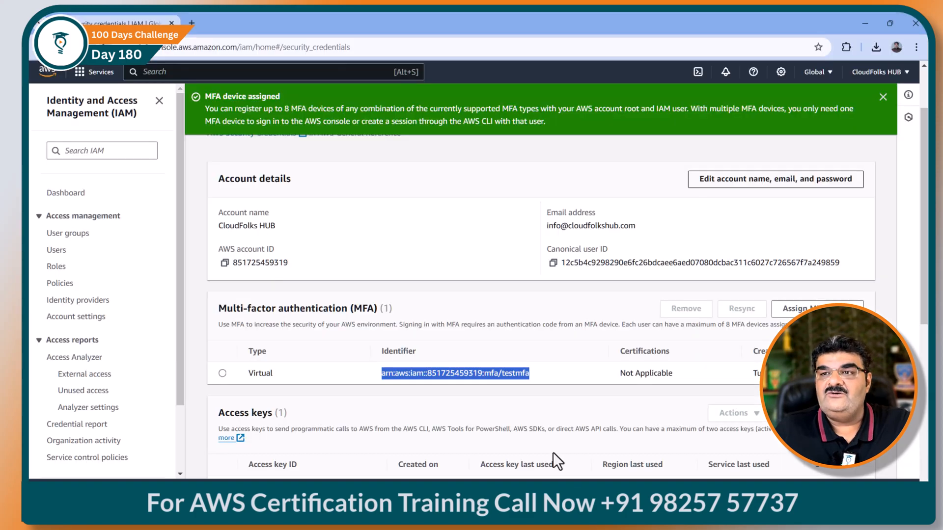
Open S3 through the service search and view the mysecdata bucket's Properties
left_click(180, 73)
type("s3")
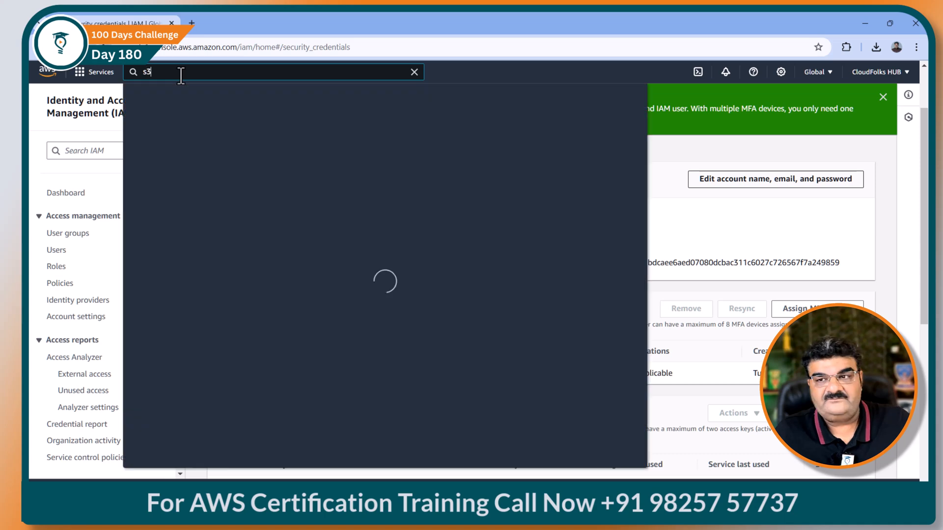
left_click(299, 158)
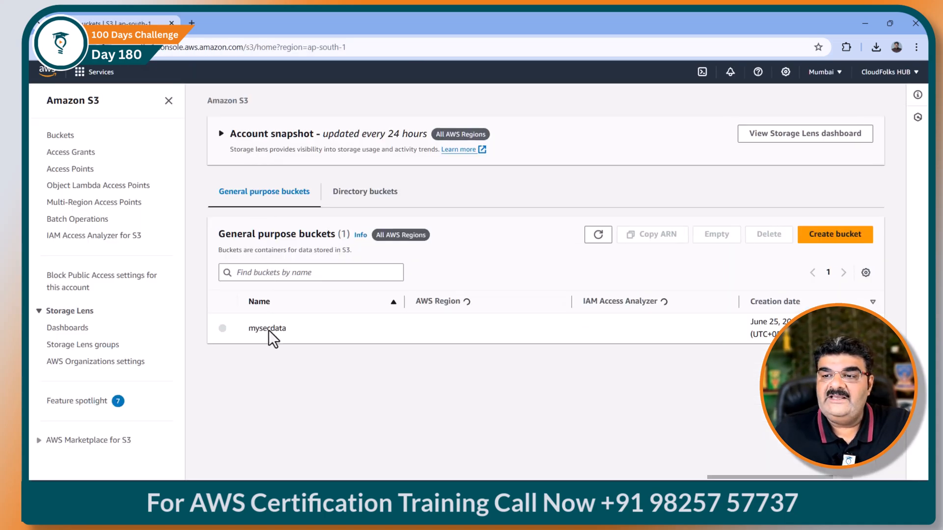
left_click(252, 330)
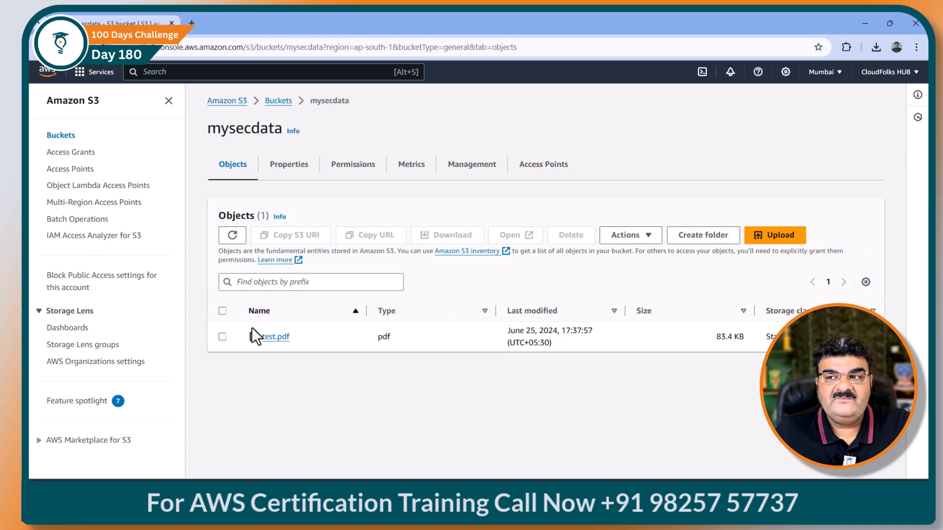
left_click(289, 170)
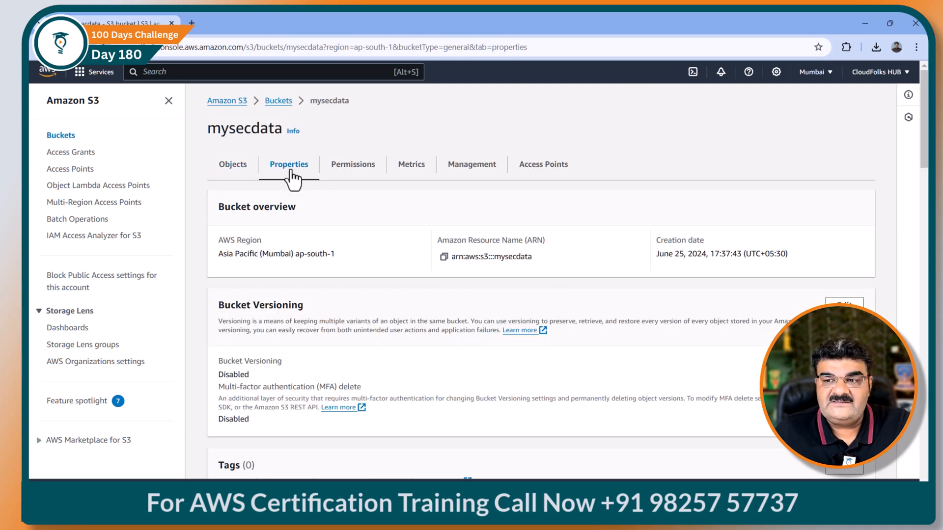
Enable Bucket Versioning on mysecdata, highlighting the MFA delete note, and save
scroll(258, 181, "down", 3)
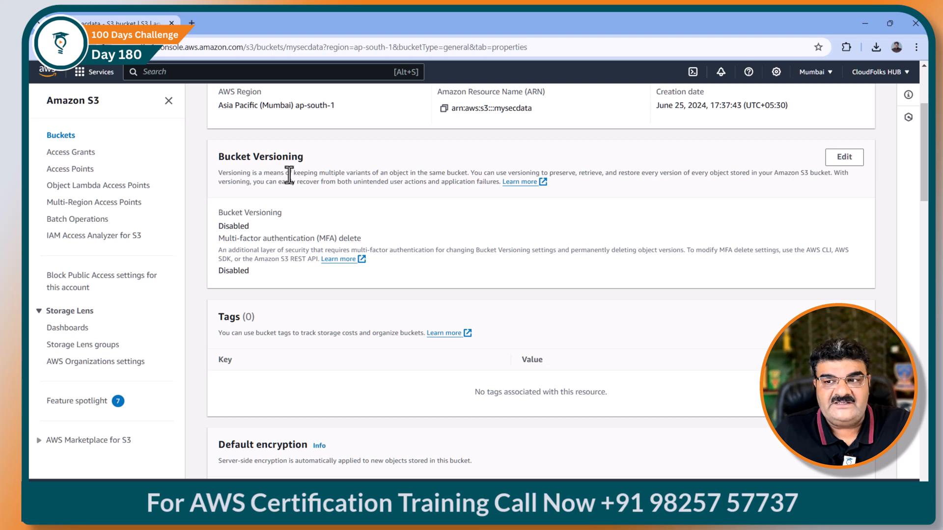
left_click(839, 160)
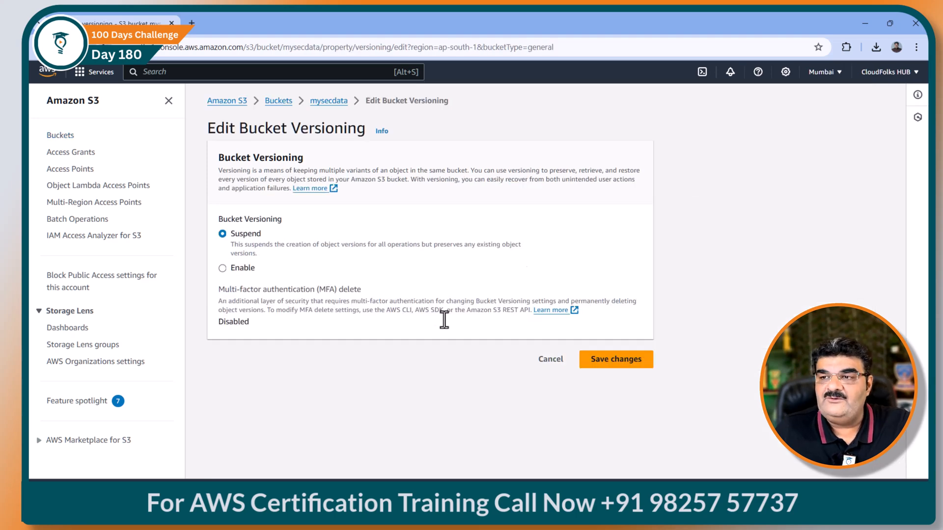
left_click(232, 269)
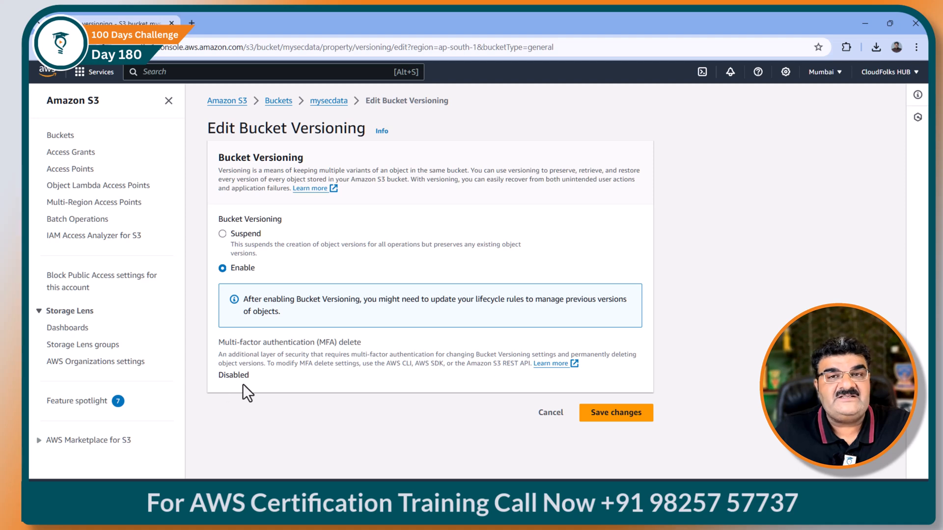
left_click_drag(217, 354, 434, 354)
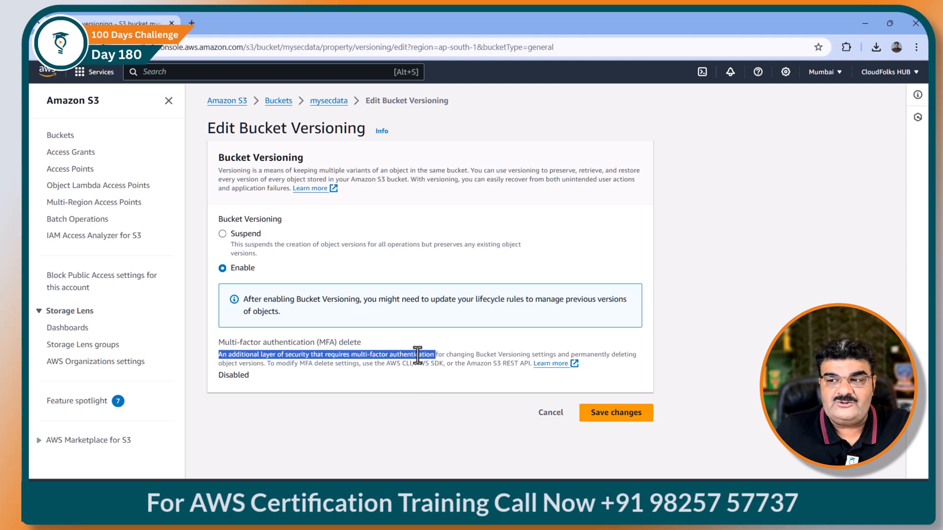
left_click_drag(387, 363, 451, 364)
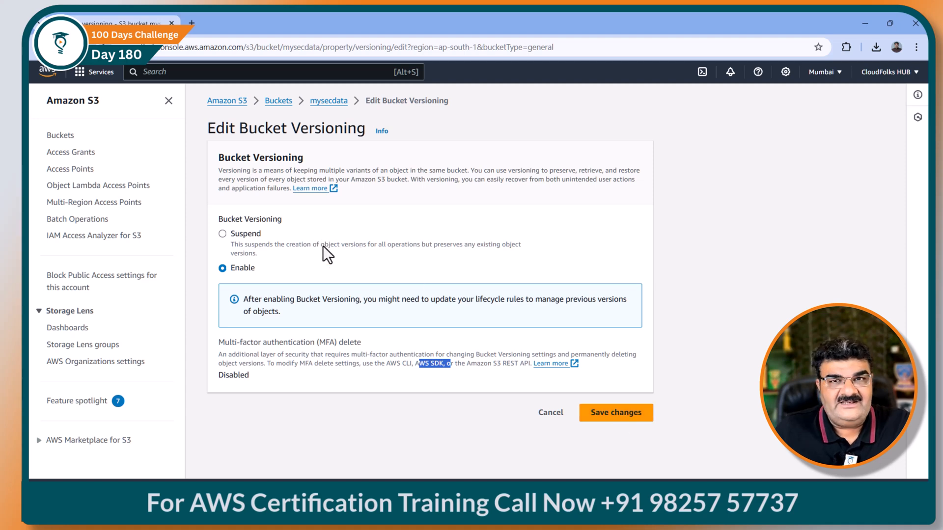
left_click(610, 413)
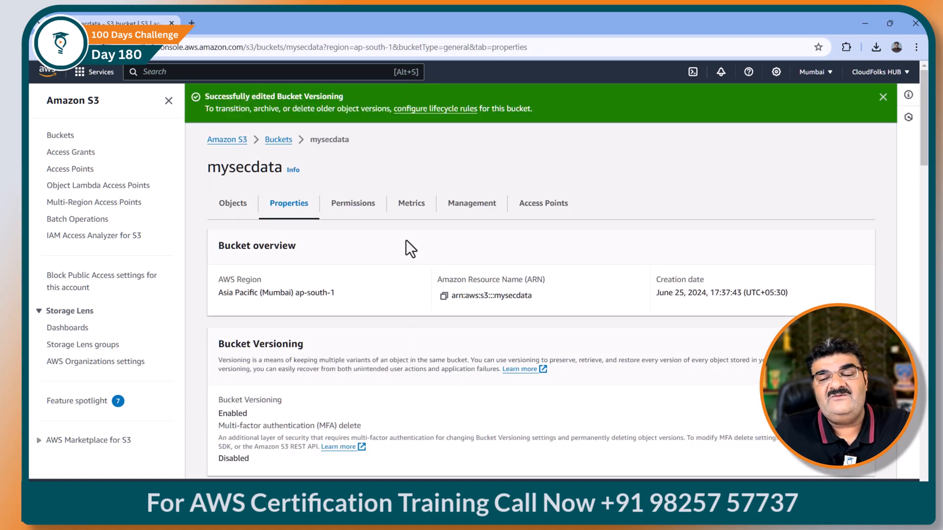
Highlight that MFA delete remains Disabled and expand XMind step 3 'Login to AWS CLI'
scroll(339, 238, "down", 3)
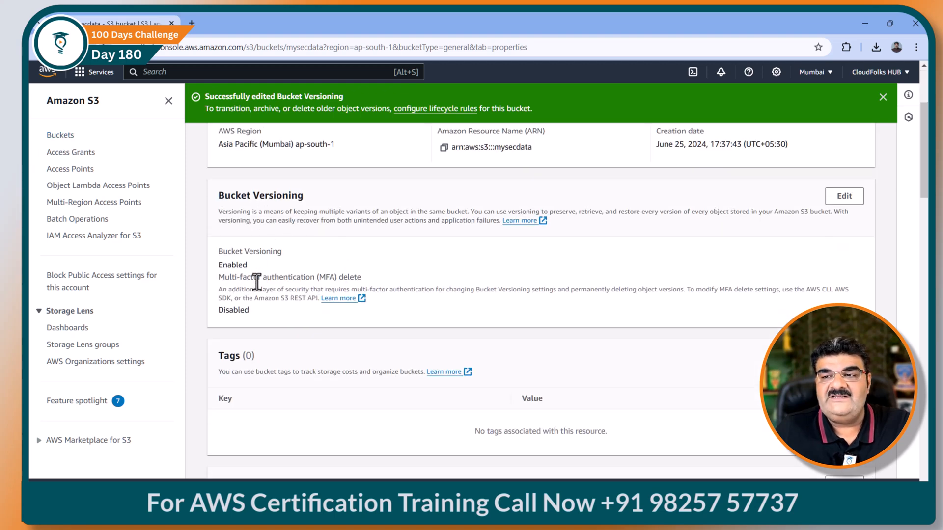
left_click_drag(224, 310, 270, 310)
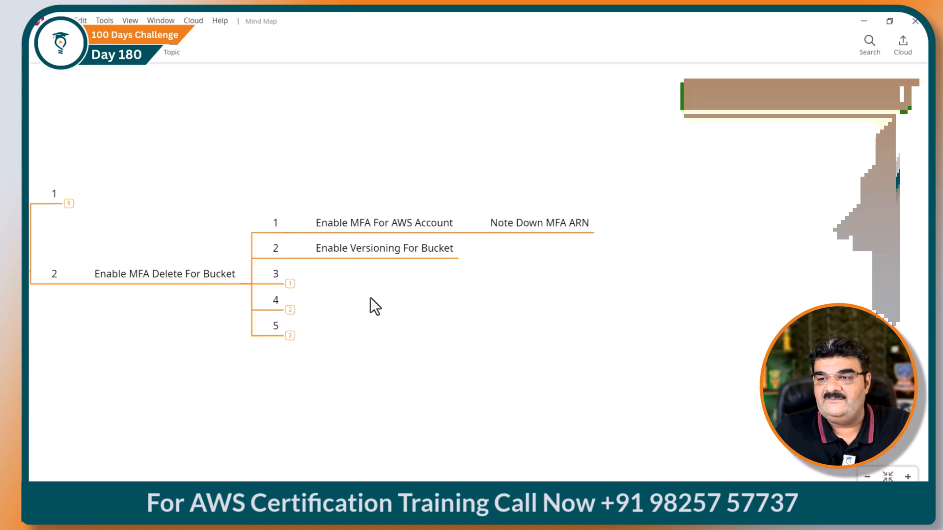
left_click(290, 284)
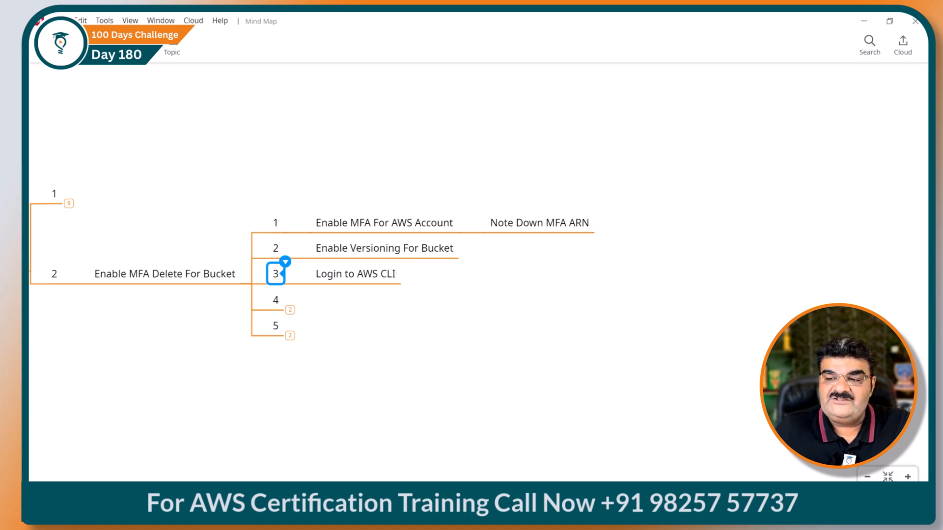
Open Command Prompt and run aws configure
key("super")
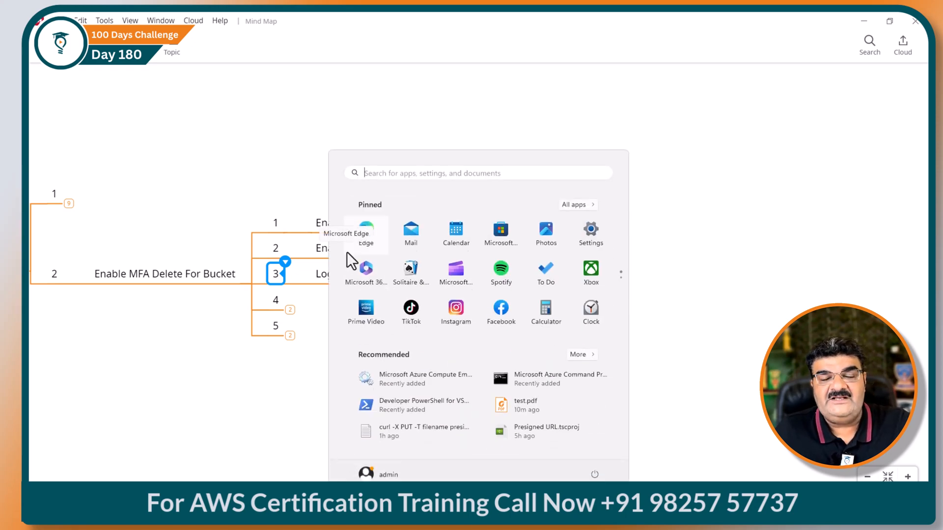
type("cmd")
key("Return")
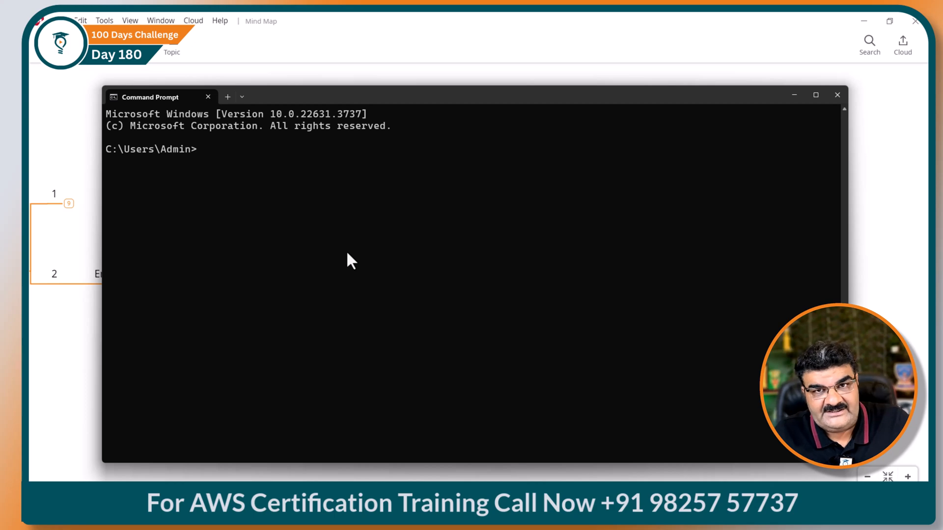
type("aws ")
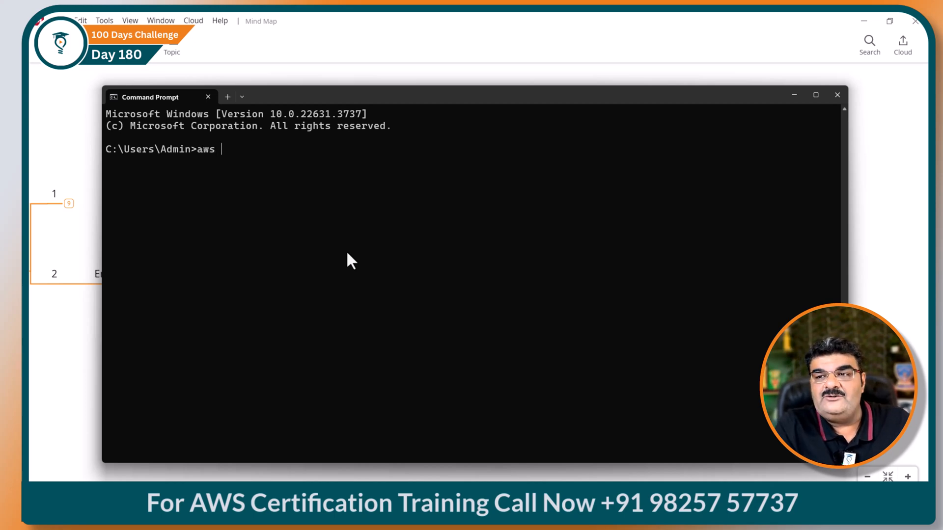
type("configure")
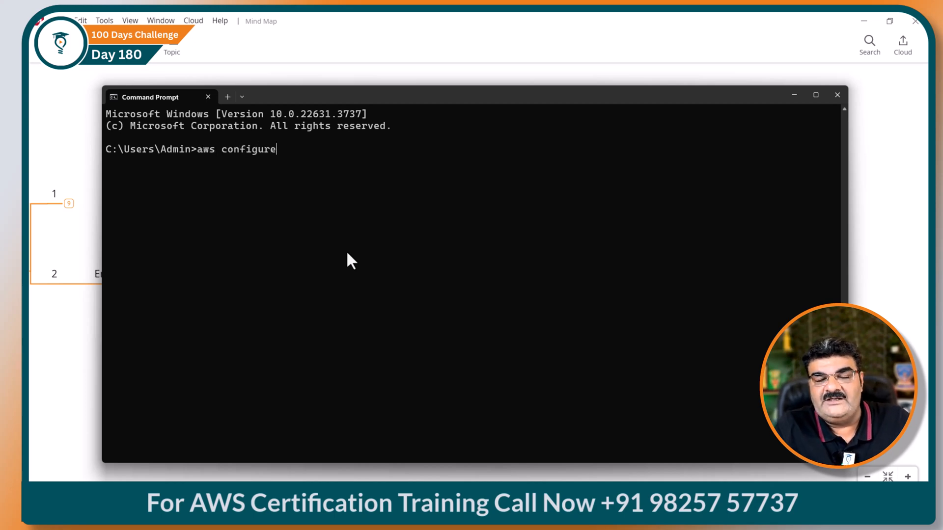
key("Return")
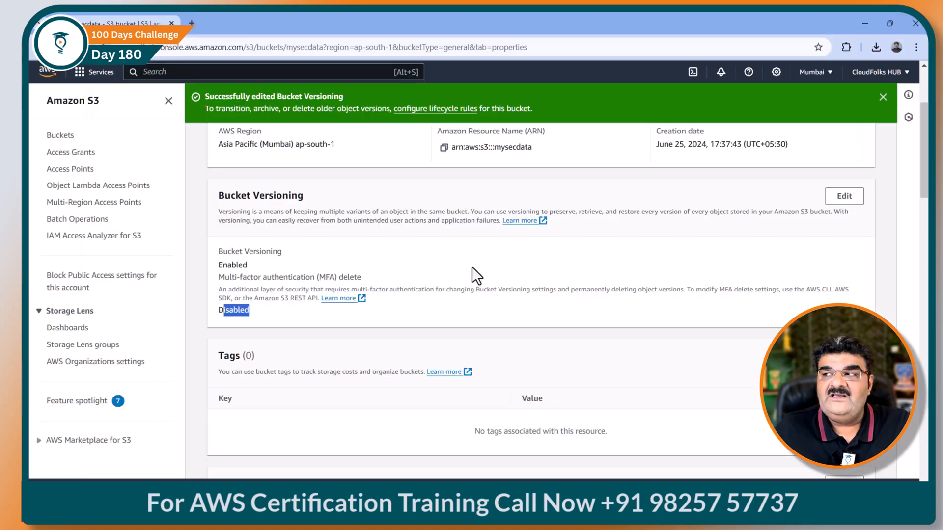
Dismiss the versioning banner and open Security credentials to review the MFA device and access key
left_click(882, 97)
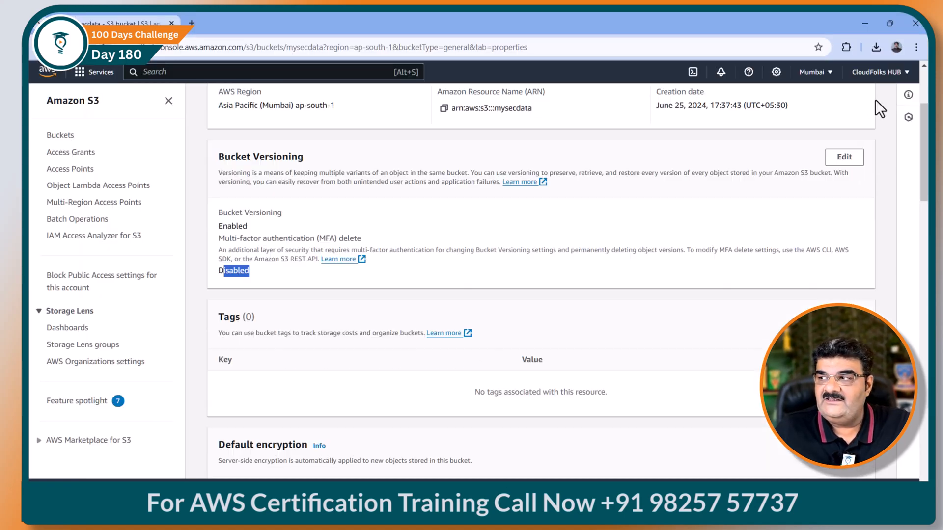
left_click(874, 73)
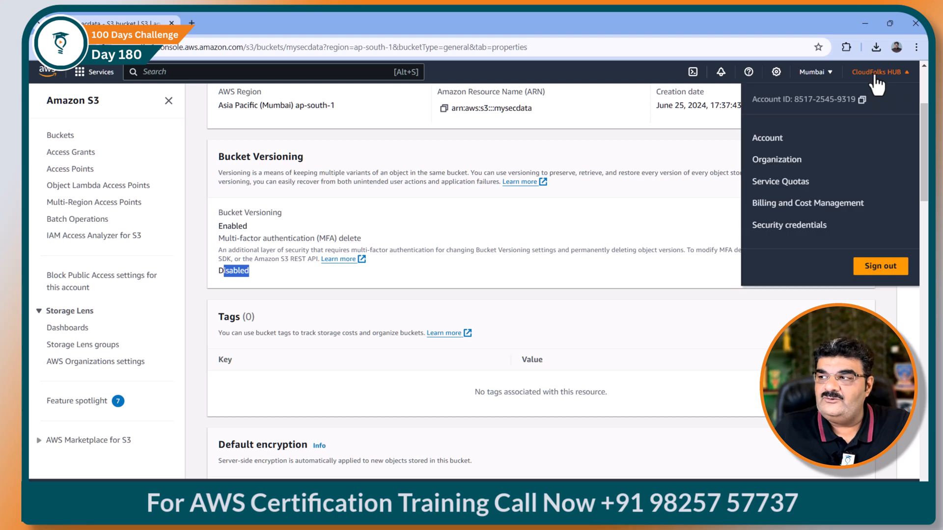
left_click(791, 226)
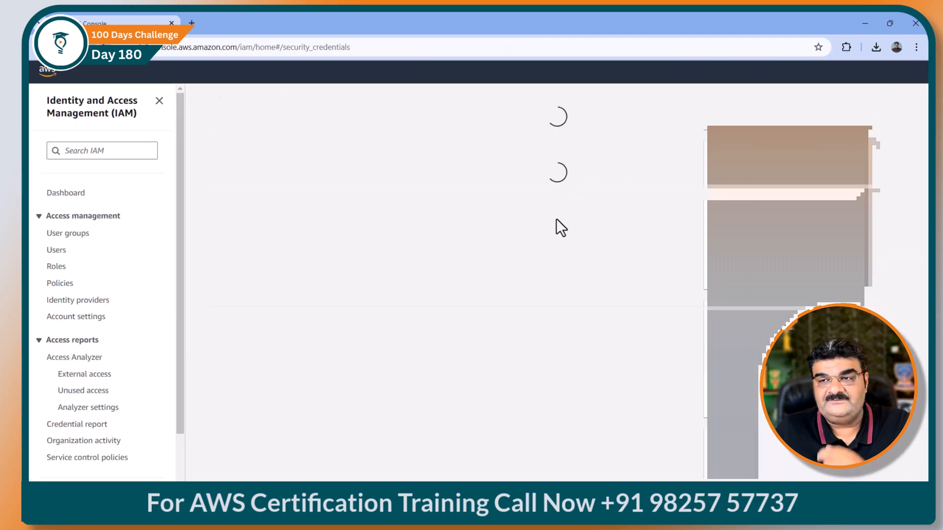
scroll(435, 210, "down", 6)
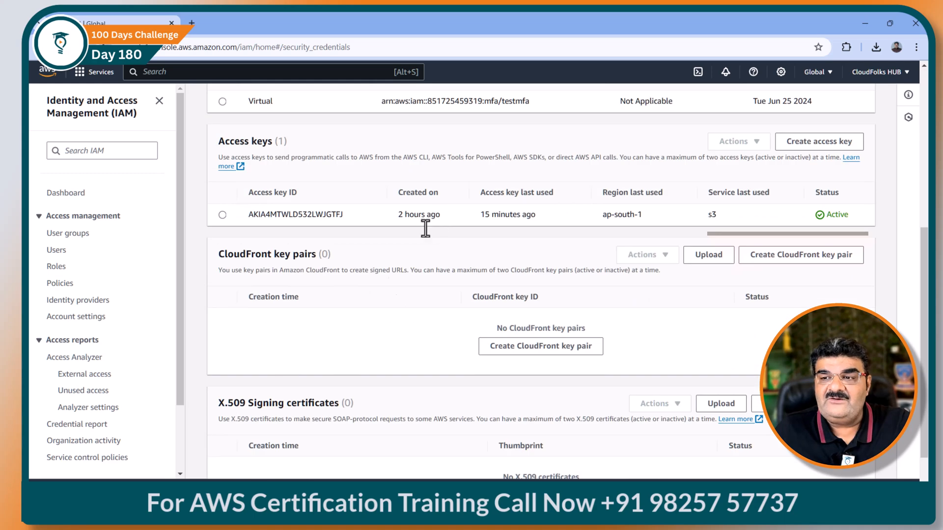
scroll(336, 273, "up", 3)
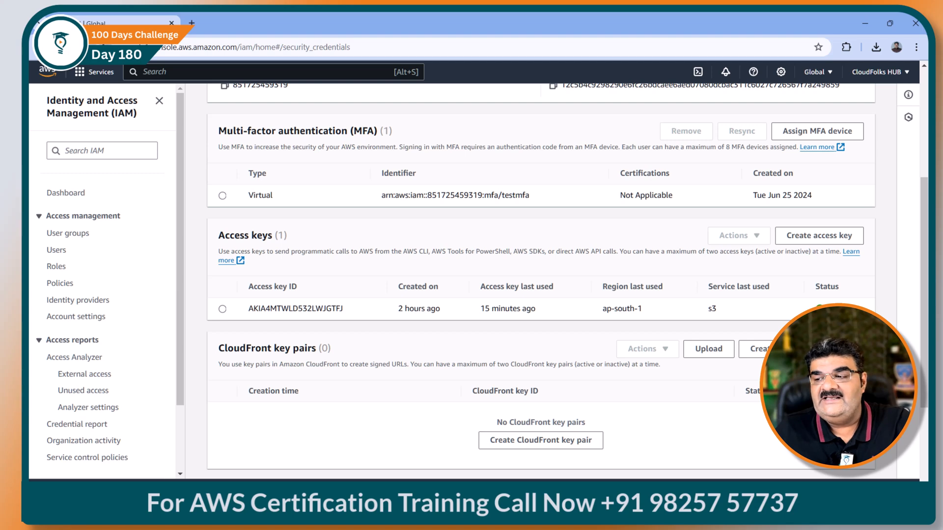
key("alt+Tab")
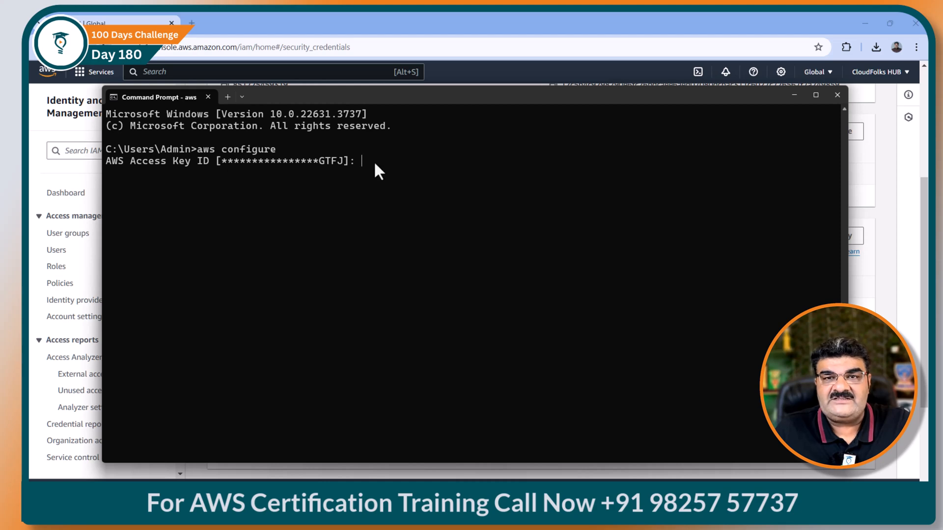
Finish aws configure, keeping the existing access keys, region ap-south-1 and json output format
key("BackSpace")
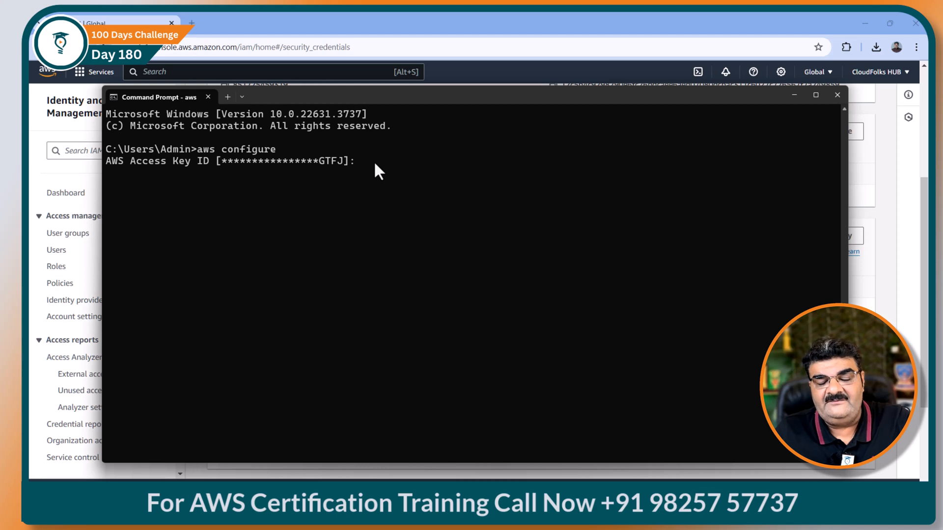
key("Return")
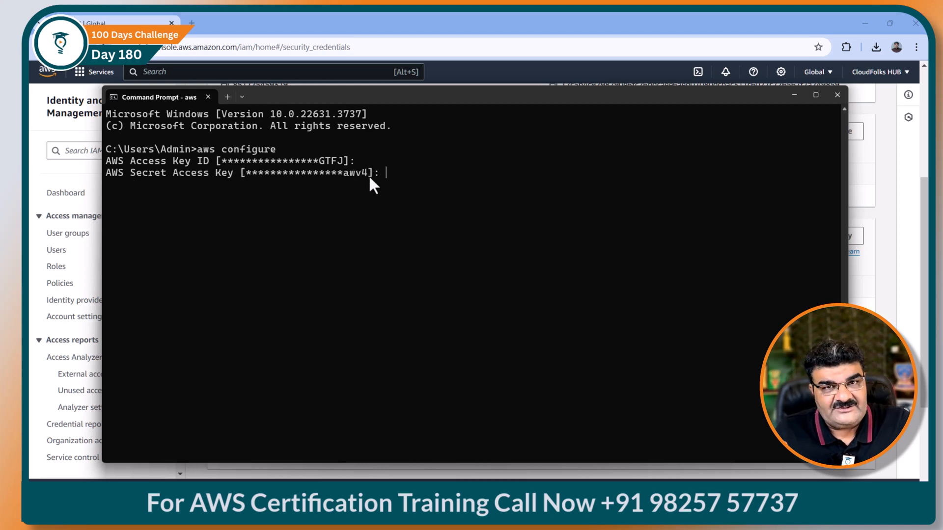
key("Return")
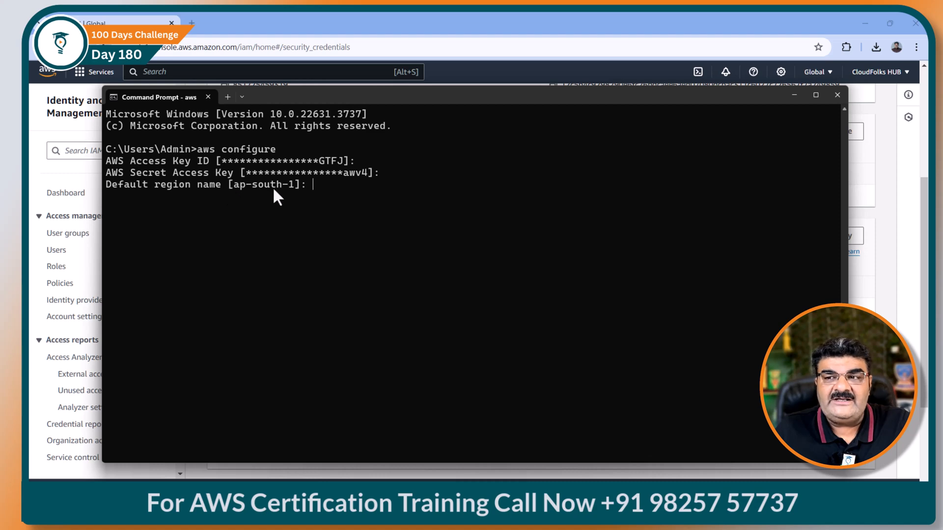
type("ap-sou")
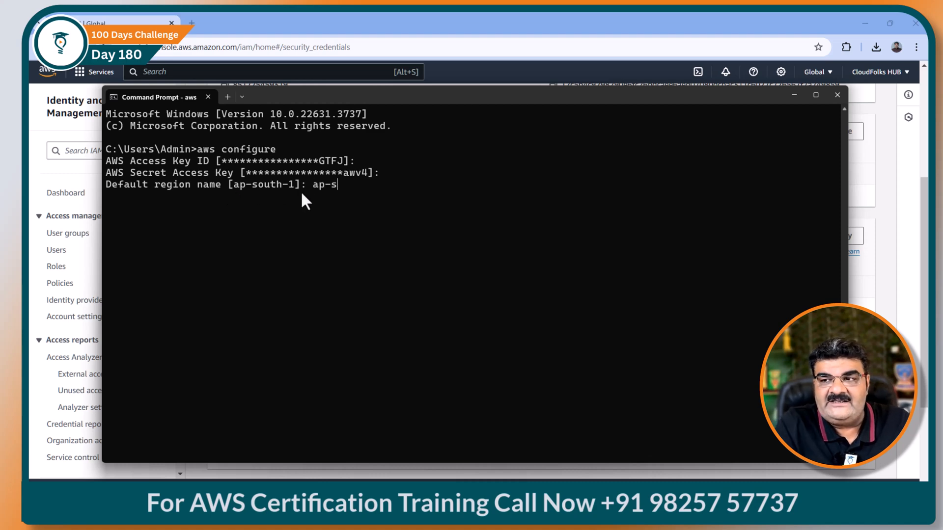
type("th")
key("BackSpace")
key("BackSpace")
key("BackSpace")
key("BackSpace")
key("BackSpace")
key("BackSpace")
key("BackSpace")
key("BackSpace")
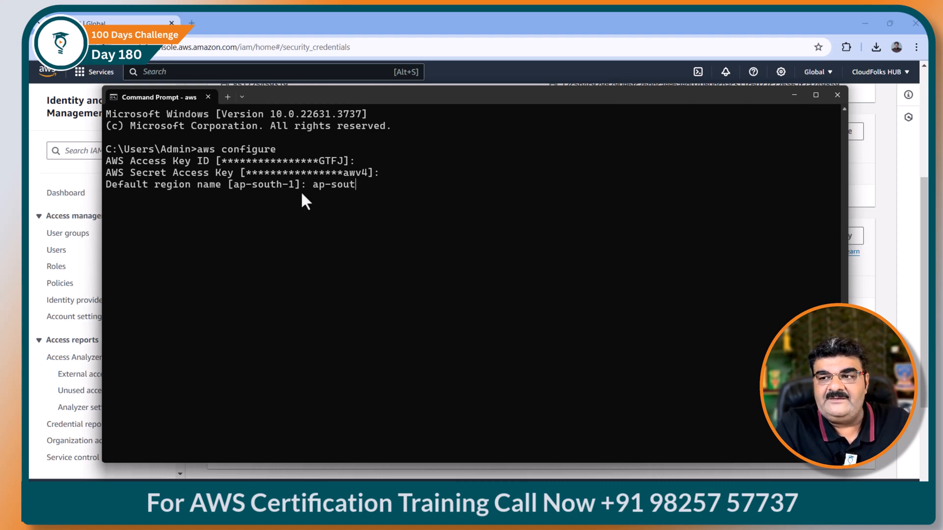
key("Return")
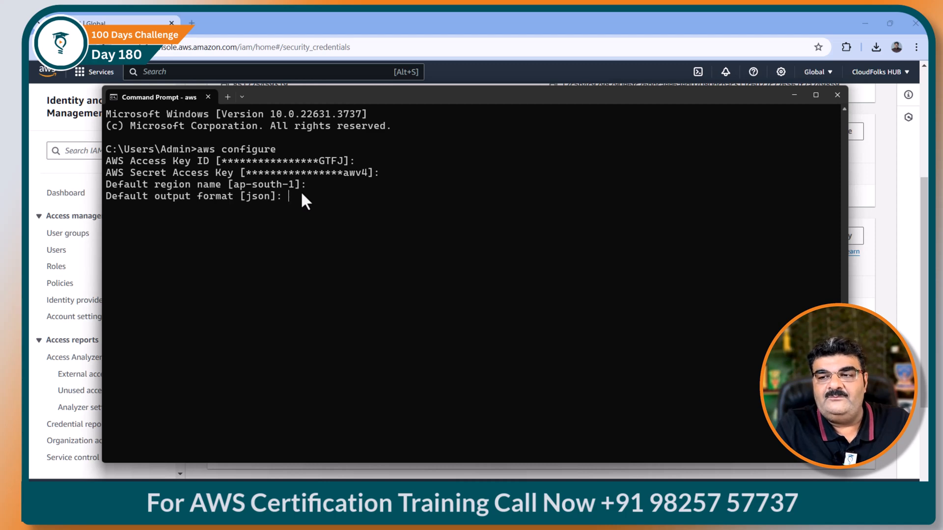
key("Return")
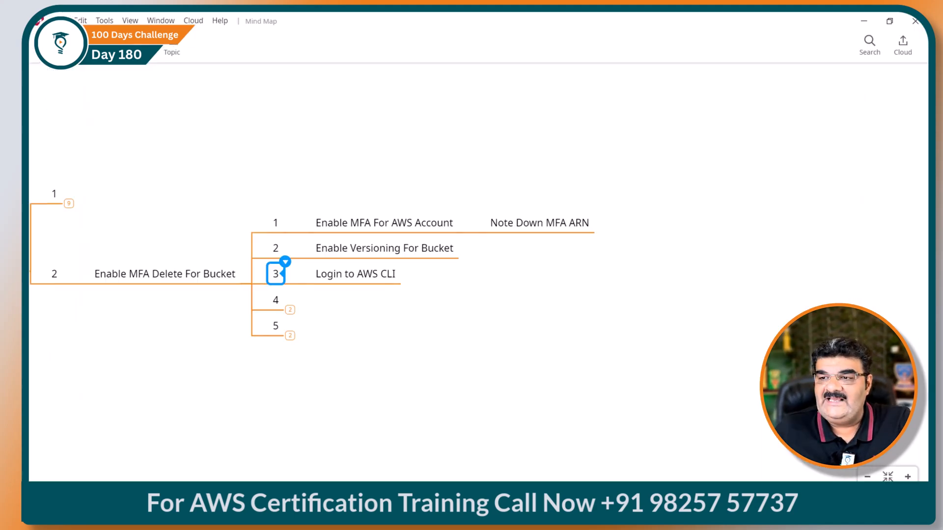
Paste XMind step 4's get-bucket-versioning command into Command Prompt without the <BUCKET NAME> placeholder
left_click(282, 306)
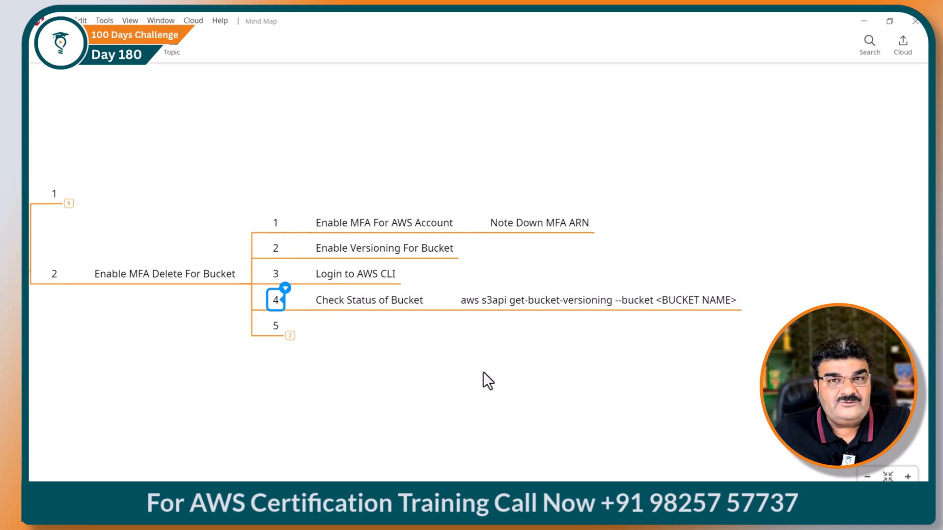
left_click(512, 303)
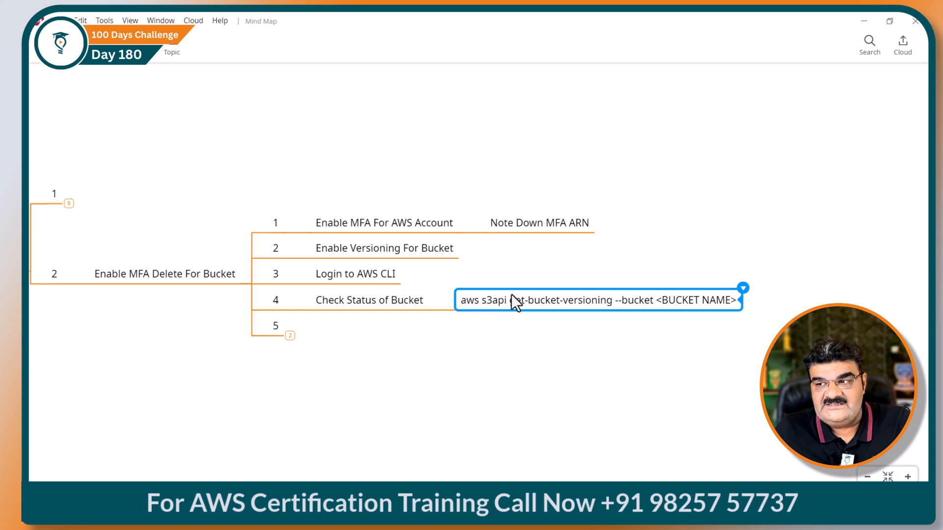
double_click(512, 296)
key("ctrl+c")
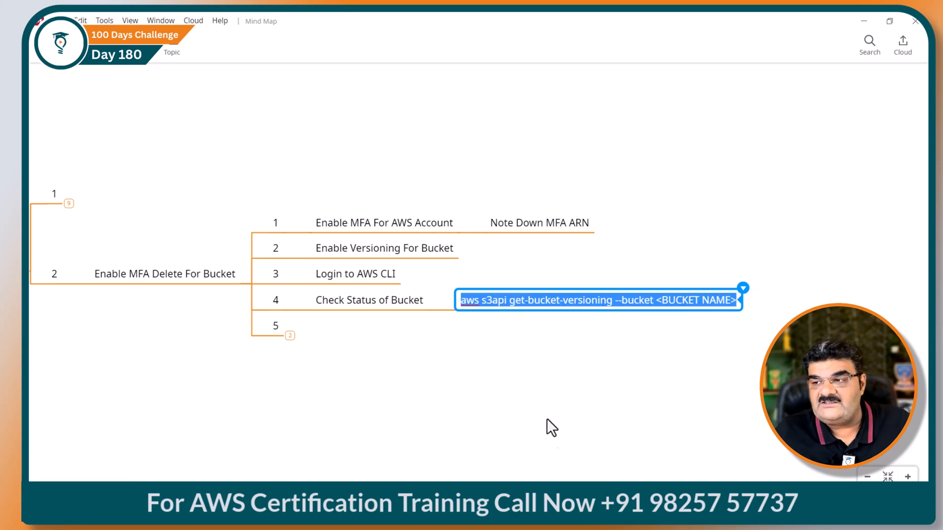
key("alt+Tab")
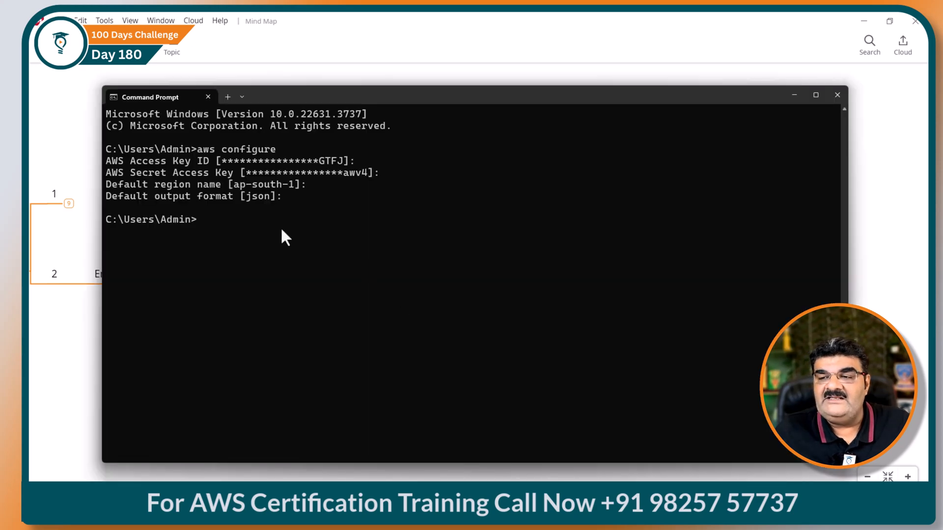
key("ctrl+v")
key("BackSpace")
key("BackSpace")
key("BackSpace")
key("BackSpace")
key("BackSpace")
key("BackSpace")
key("BackSpace")
key("BackSpace")
key("BackSpace")
key("BackSpace")
key("BackSpace")
key("BackSpace")
key("BackSpace")
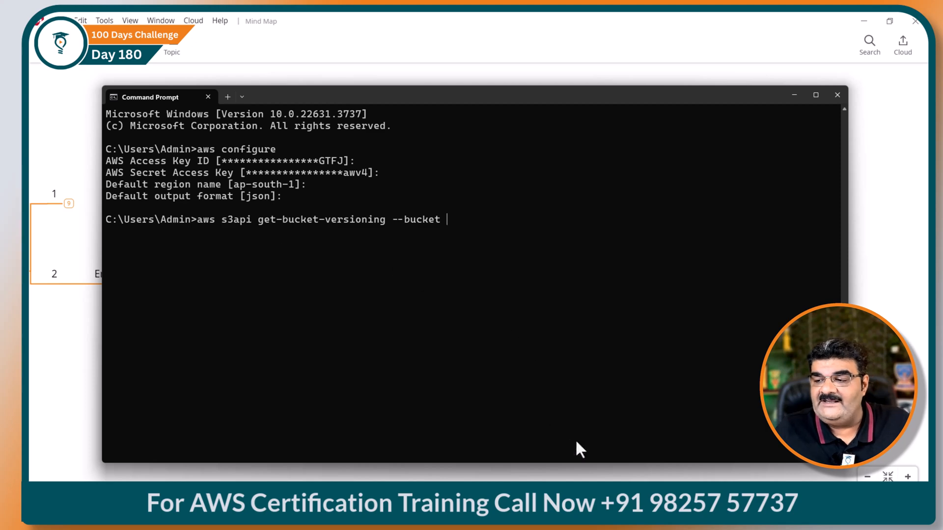
left_click(491, 506)
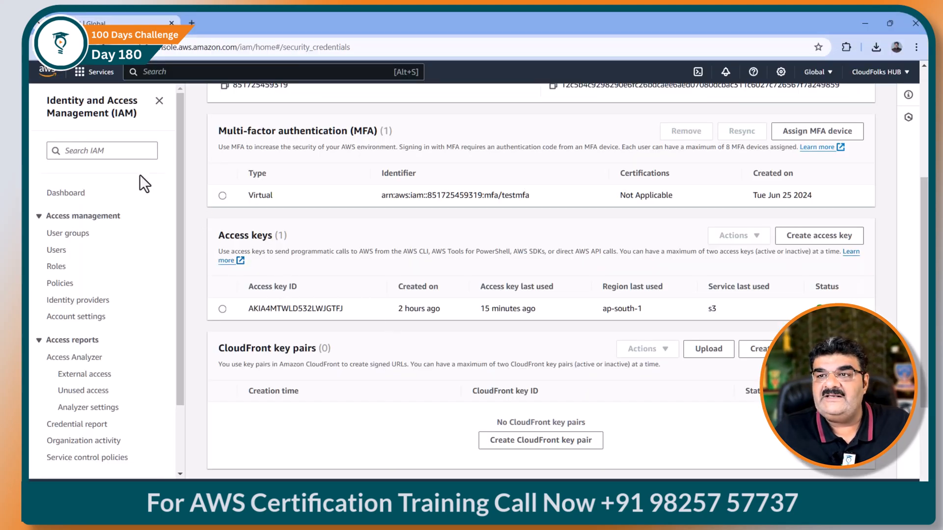
Open S3 in the console and copy bucket name mysecdata into the pending get-bucket-versioning command
left_click(177, 74)
type("s3")
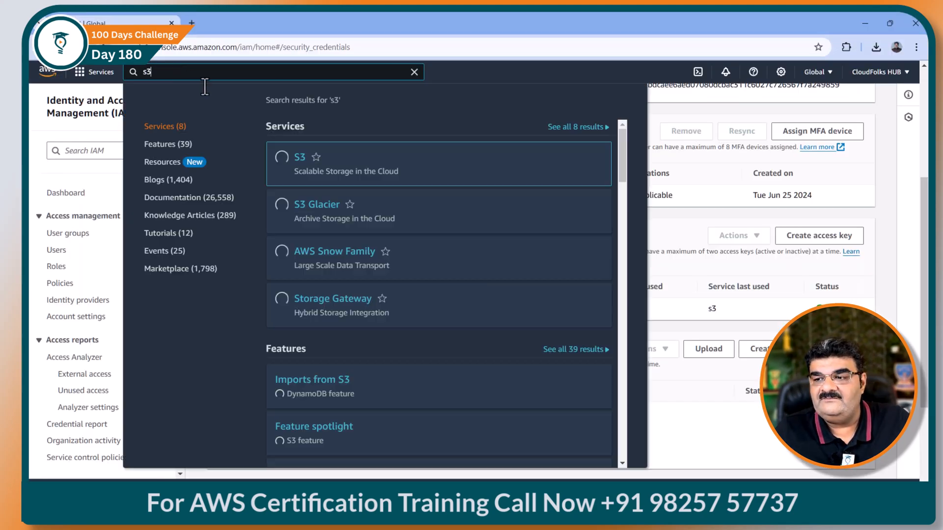
left_click(300, 158)
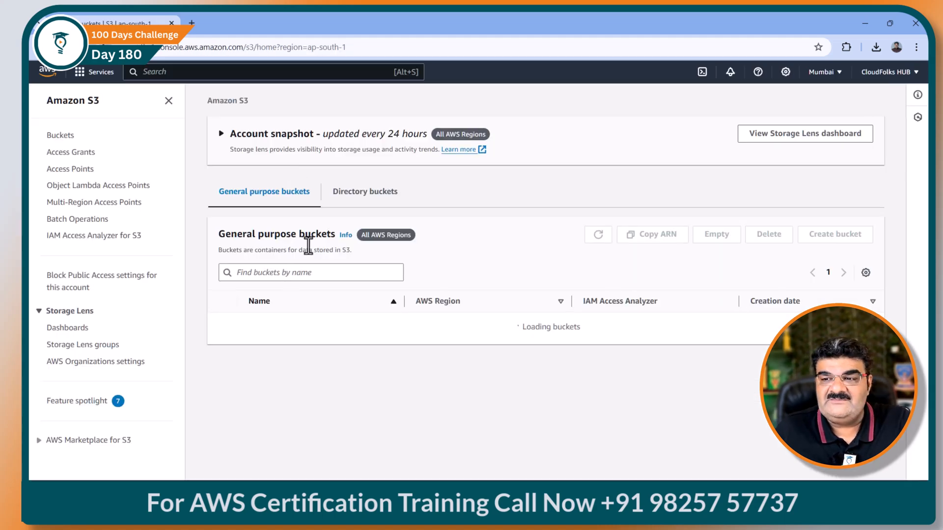
double_click(267, 327)
key("alt+Tab")
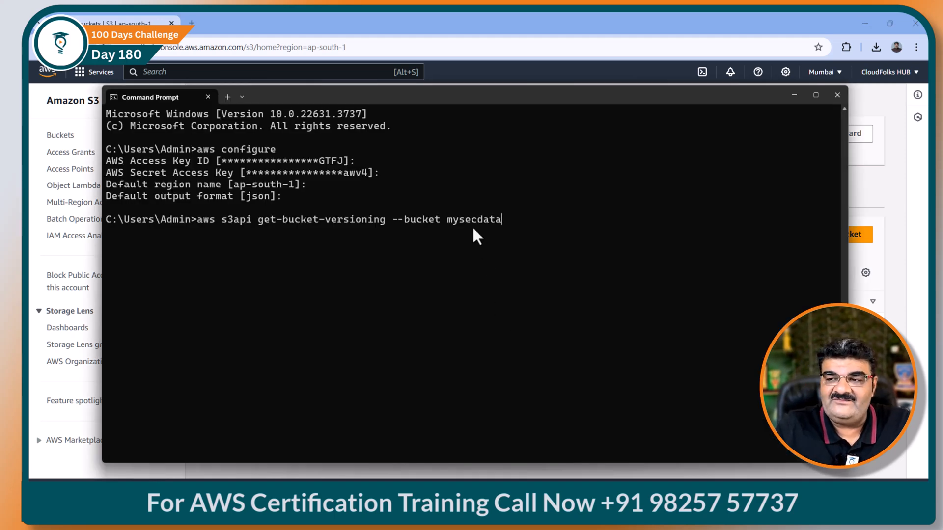
Run the versioning check for mysecdata (Status Enabled), widen the window, and expand XMind step 5
key("Return")
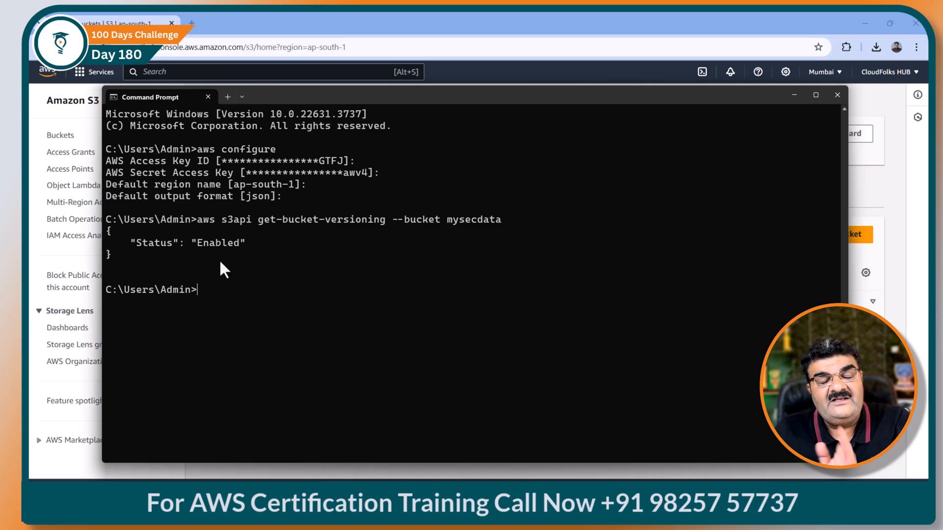
left_click_drag(102, 266, 42, 263)
left_click_drag(841, 315, 909, 315)
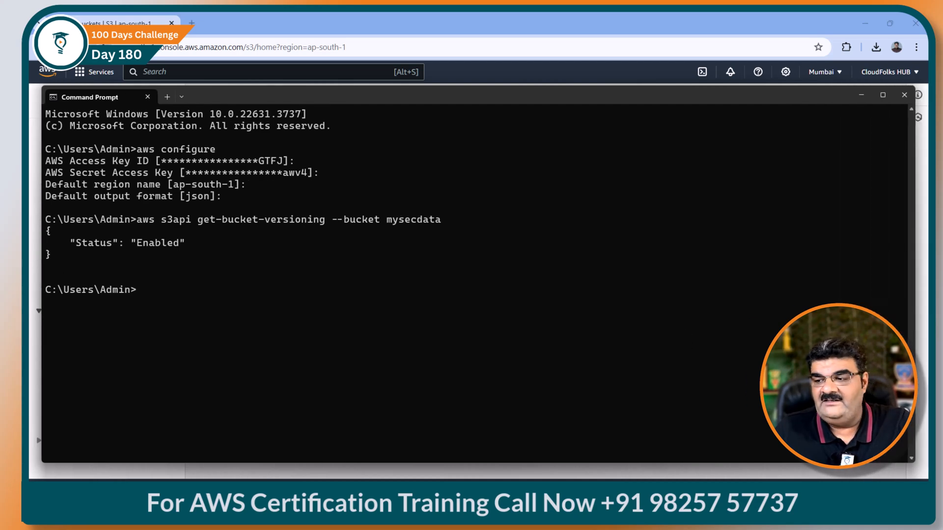
left_click(578, 457)
left_click(285, 335)
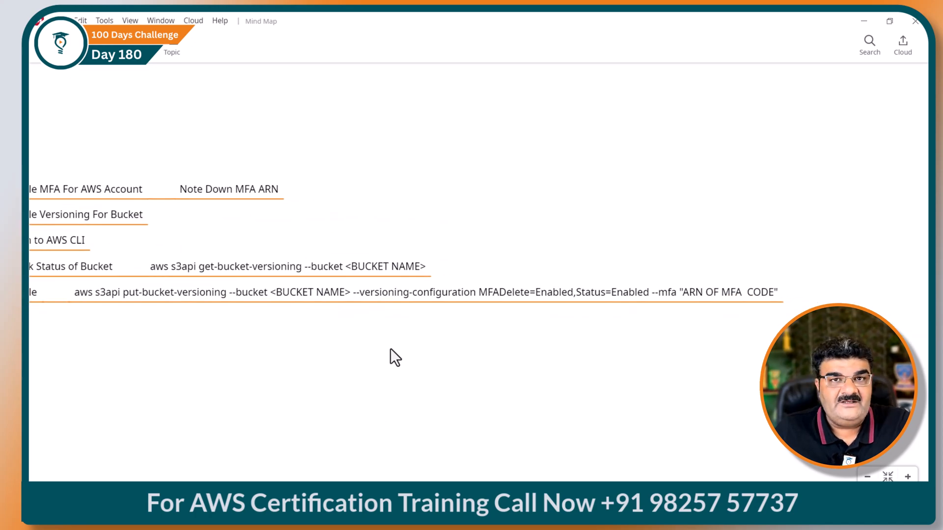
Copy step 5's put-bucket-versioning MFADelete command from XMind into Notepad below the MFA ARN
key("F2")
key("ctrl+c")
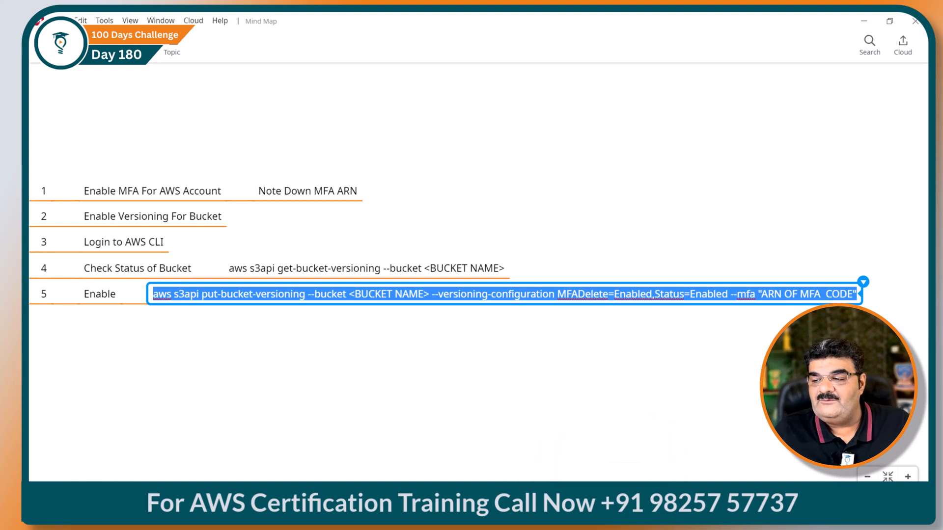
left_click(586, 506)
key("ctrl+v")
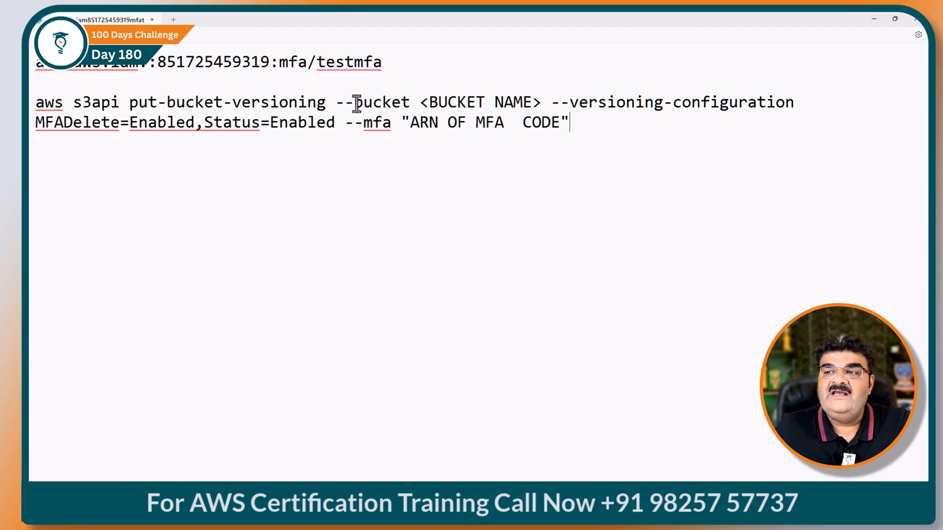
Replace the bucket and ARN placeholders with mysecdata and the MFA device ARN
left_click_drag(419, 103, 537, 99)
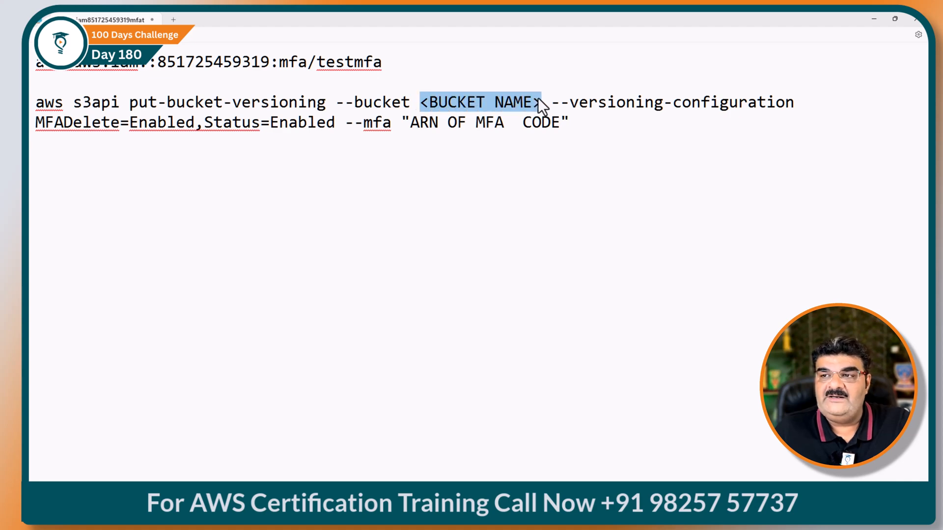
type("mysecda")
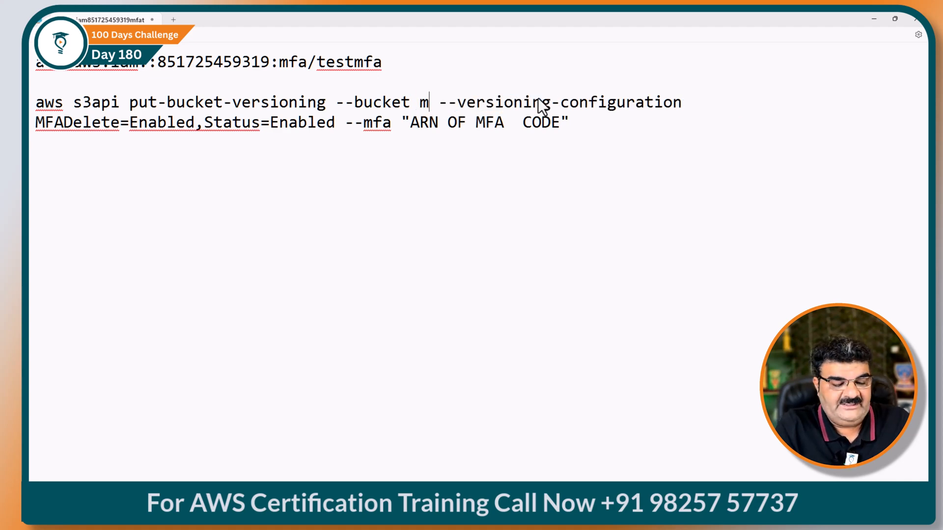
type("ta")
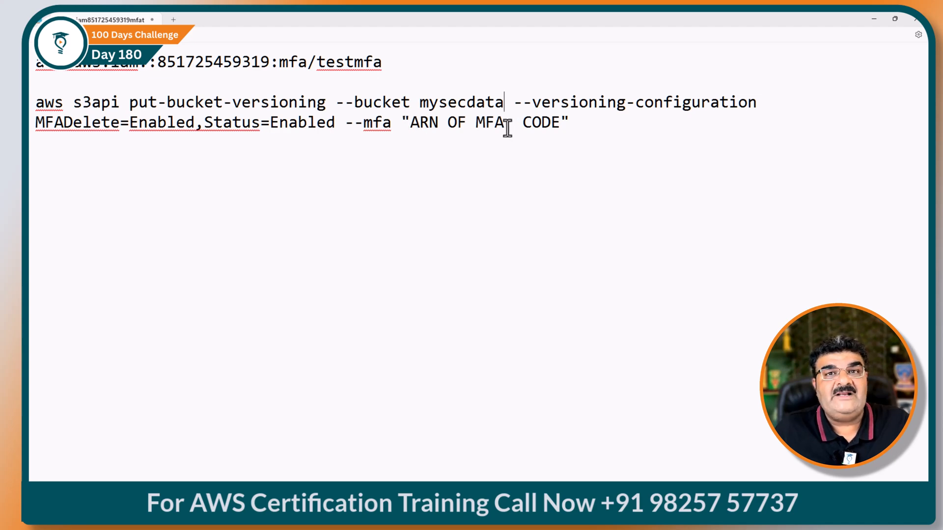
left_click_drag(384, 63, 33, 63)
key("ctrl+c")
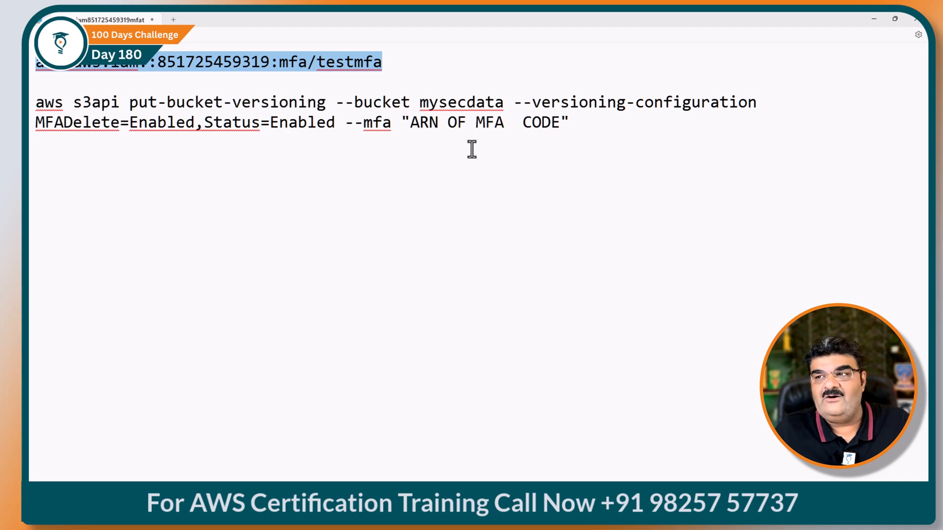
left_click_drag(506, 122, 424, 122)
key("ctrl+v")
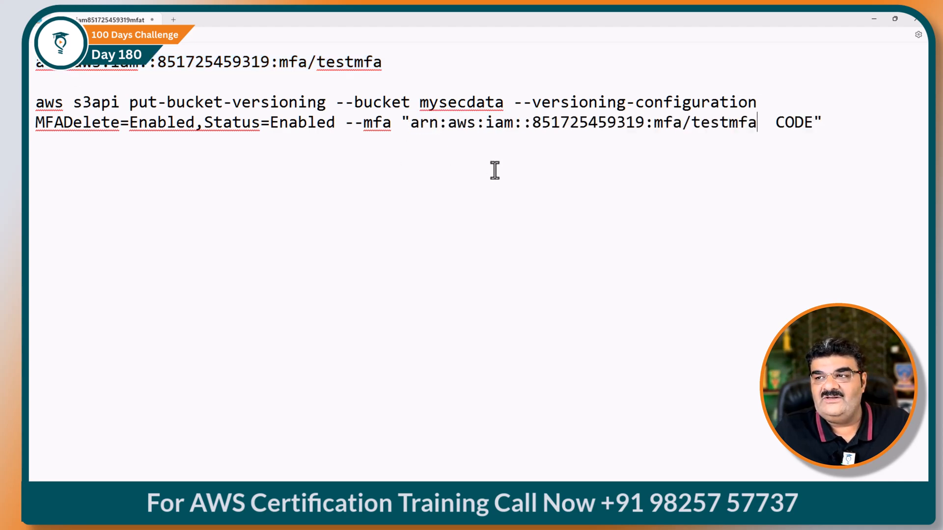
Replace the CODE placeholder with the current MFA token code and copy the completed command
key("Delete")
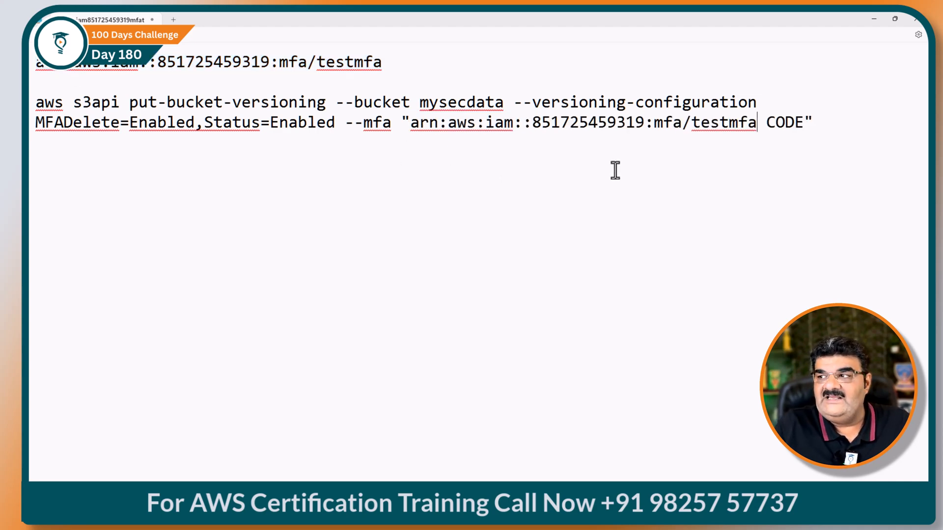
key("Right")
key("Delete")
key("Delete")
key("Delete")
key("Delete")
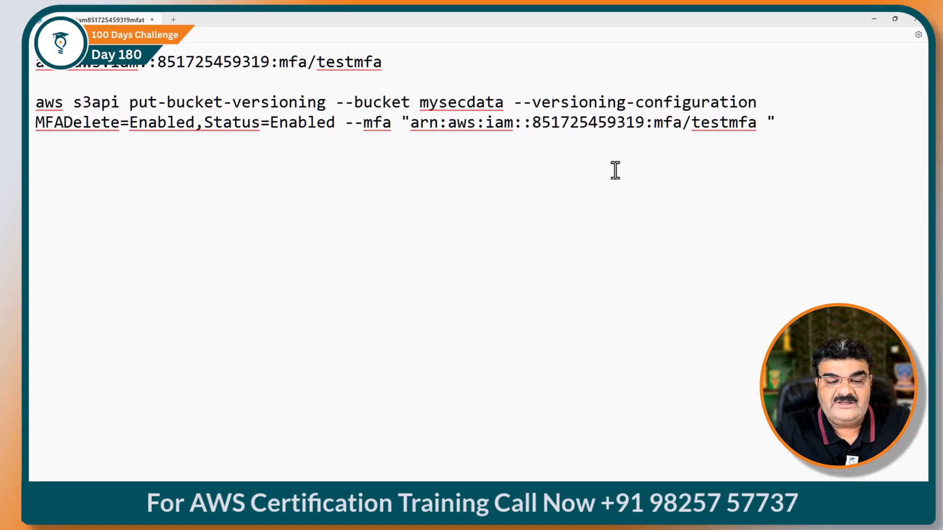
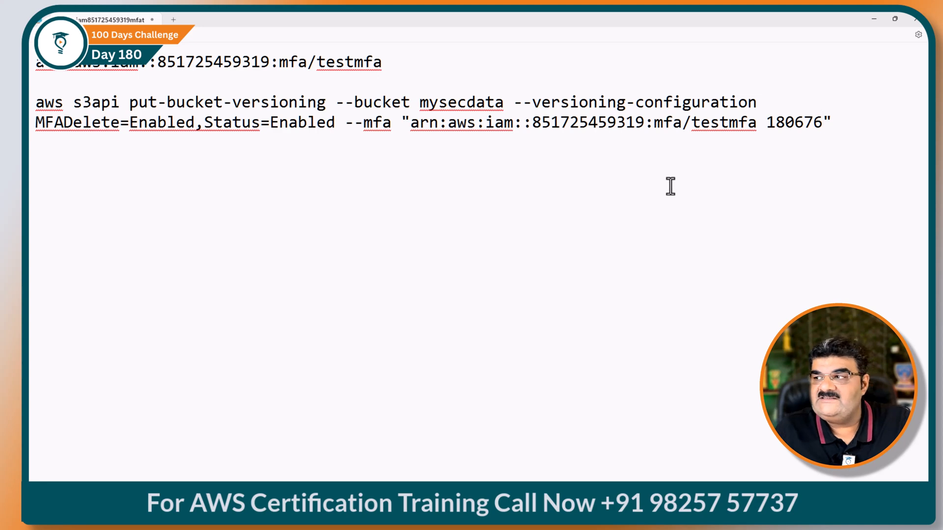
left_click_drag(831, 122, 34, 102)
key("ctrl+c")
key("alt+Tab")
Run the MFA Delete enable command, then rerun get-bucket-versioning to confirm MFADelete Enabled
right_click(275, 288)
key("Return")
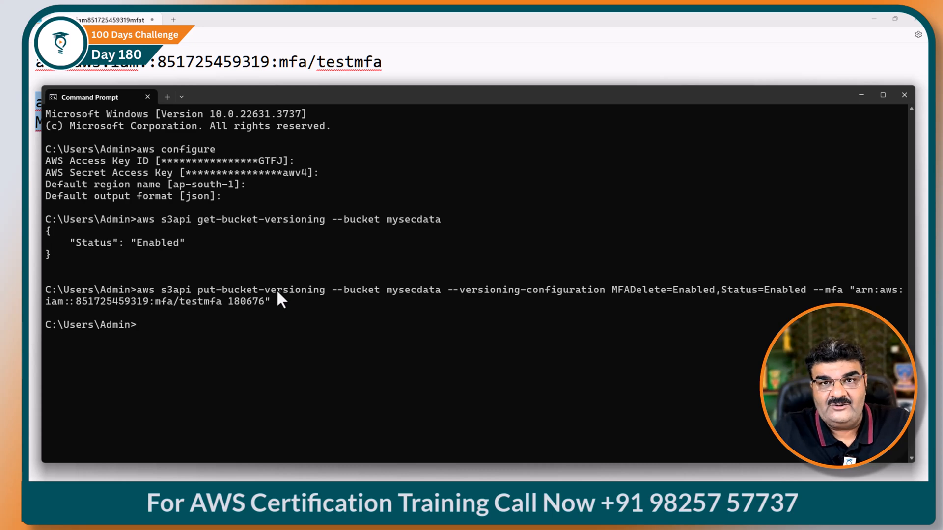
key("Up")
key("Up")
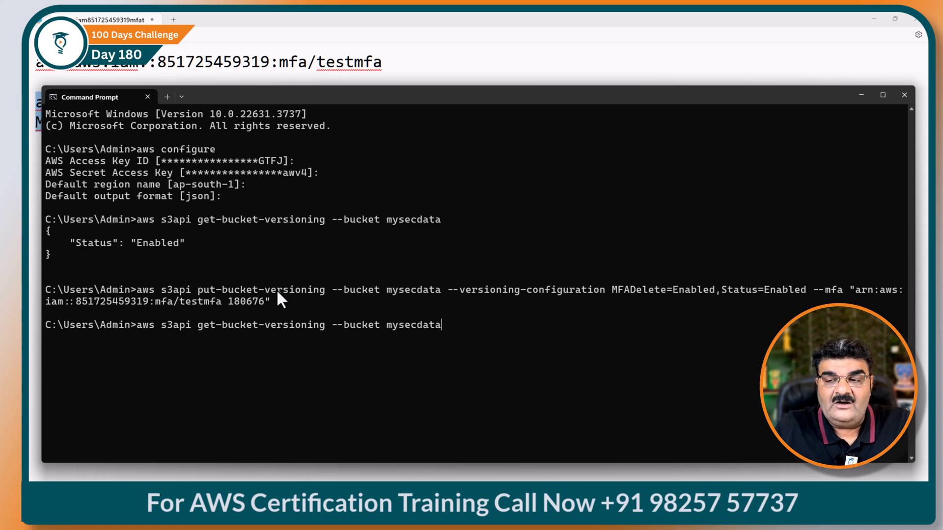
key("Return")
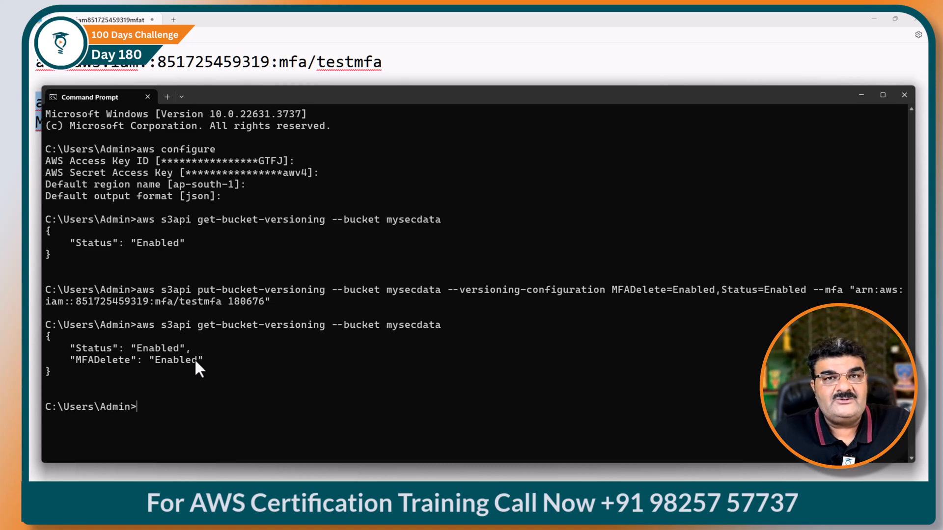
left_click(861, 94)
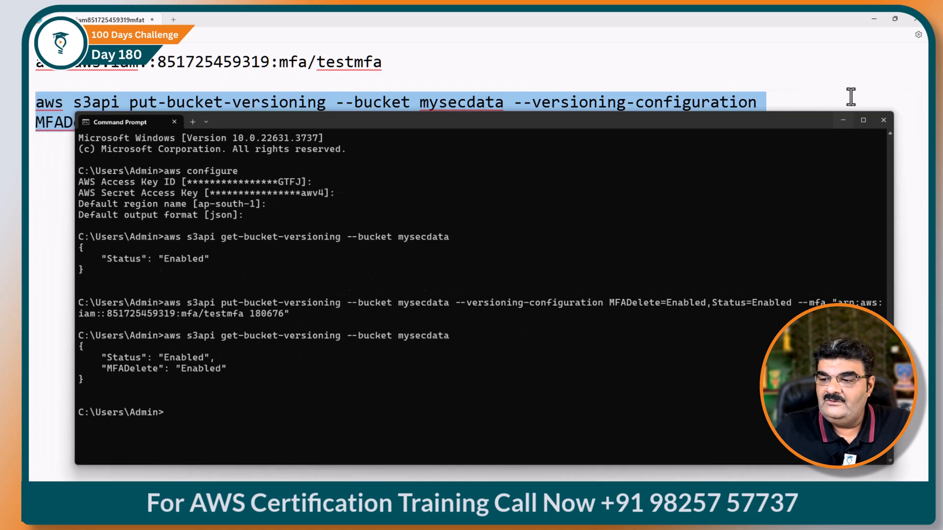
left_click(871, 18)
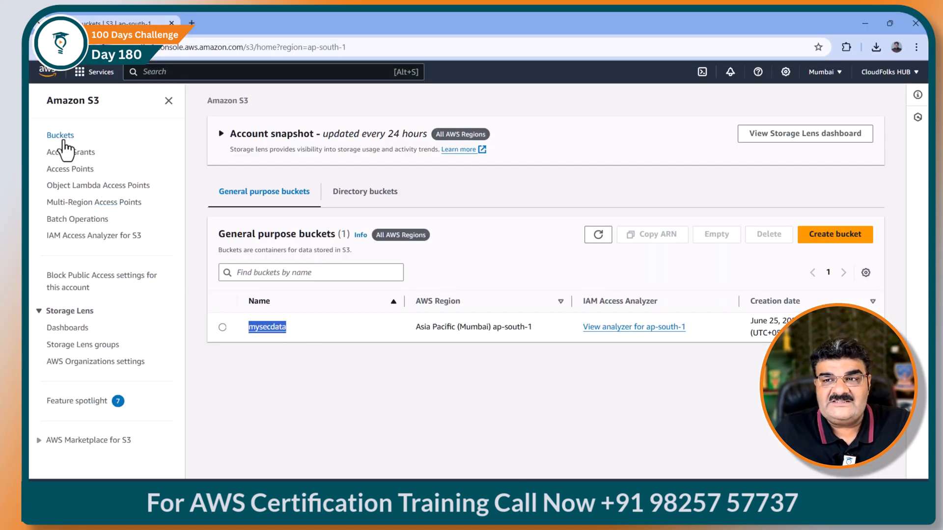
Delete test.pdf from the mysecdata bucket, confirming with the word 'delete'
left_click(64, 142)
left_click(268, 322)
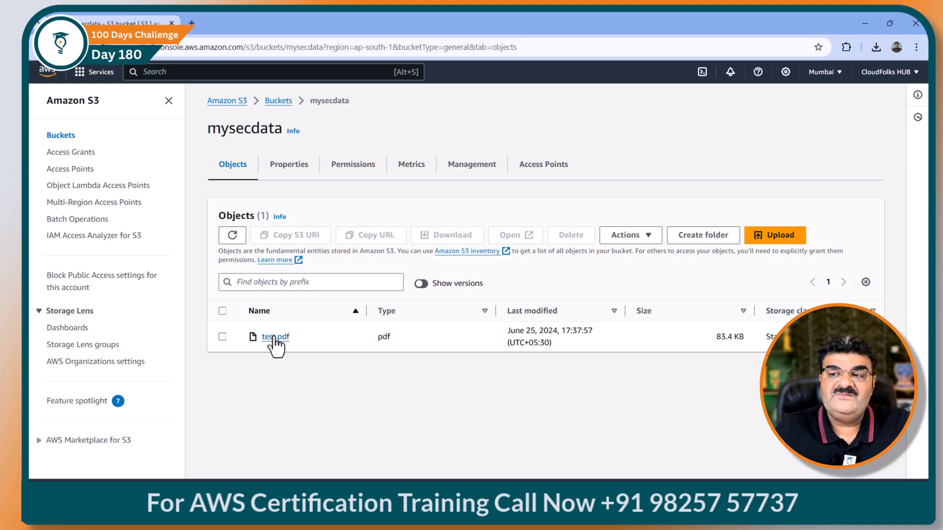
left_click(223, 337)
left_click(571, 234)
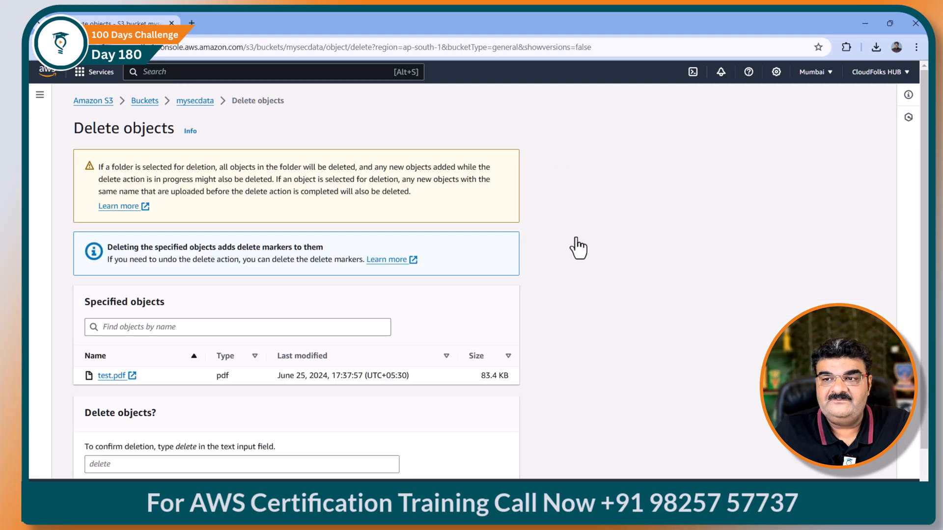
scroll(199, 374, "down", 1)
left_click(149, 420)
type("delete")
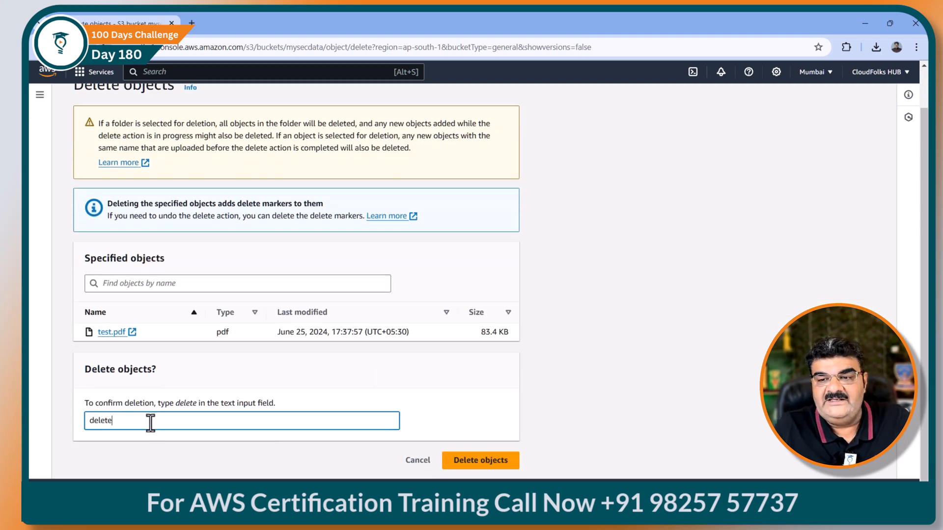
left_click(495, 465)
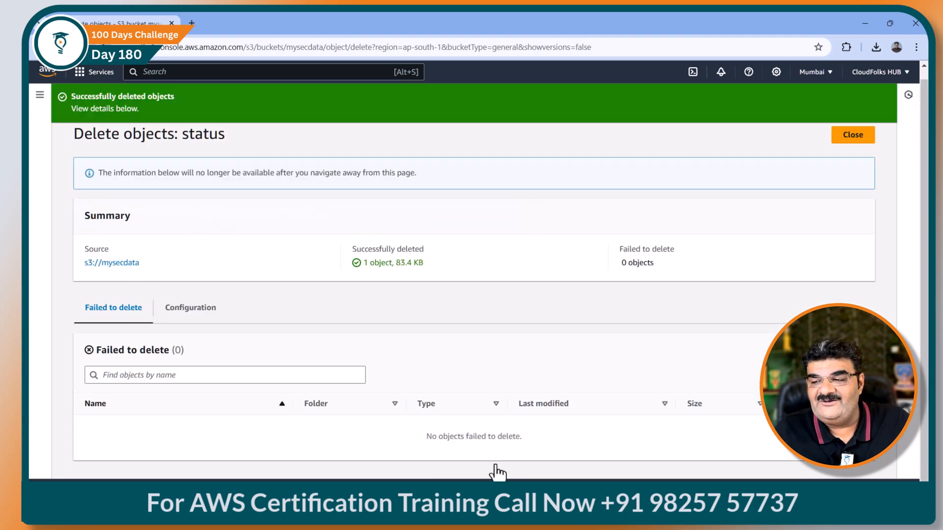
left_click(860, 139)
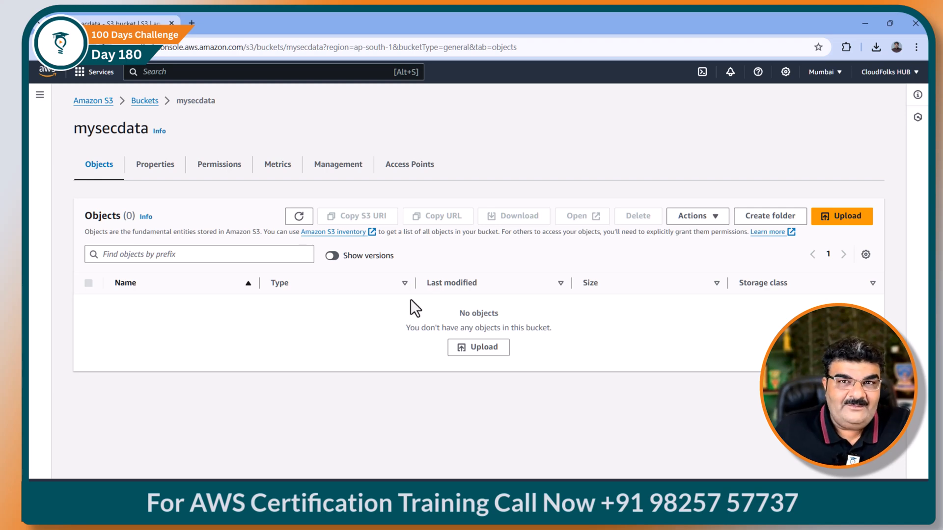
Show versions in mysecdata and try deleting the older test.pdf version, which MFA Delete refuses
left_click(337, 257)
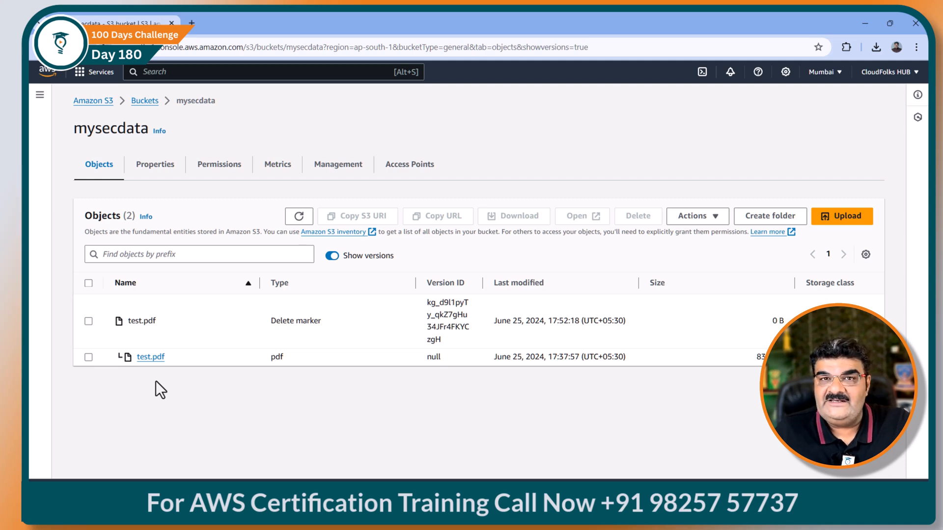
left_click(89, 357)
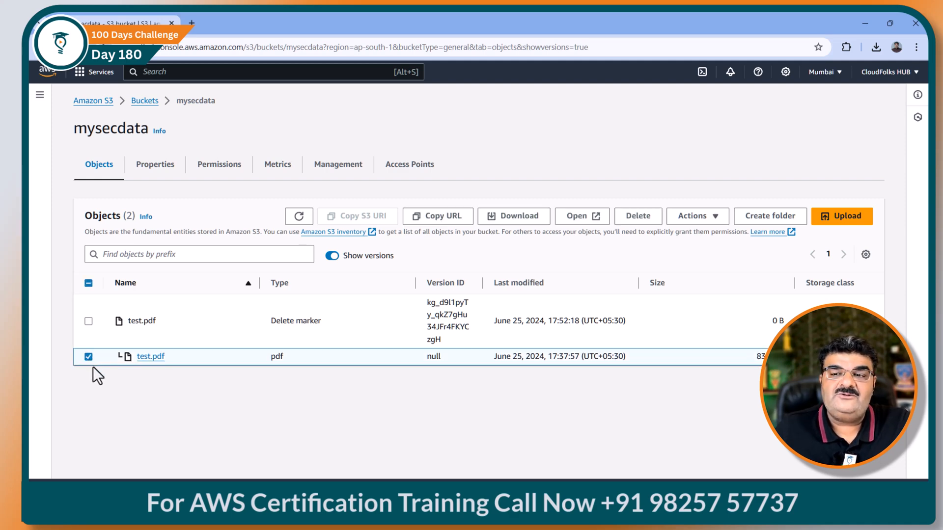
left_click(641, 218)
left_click_drag(107, 164, 503, 163)
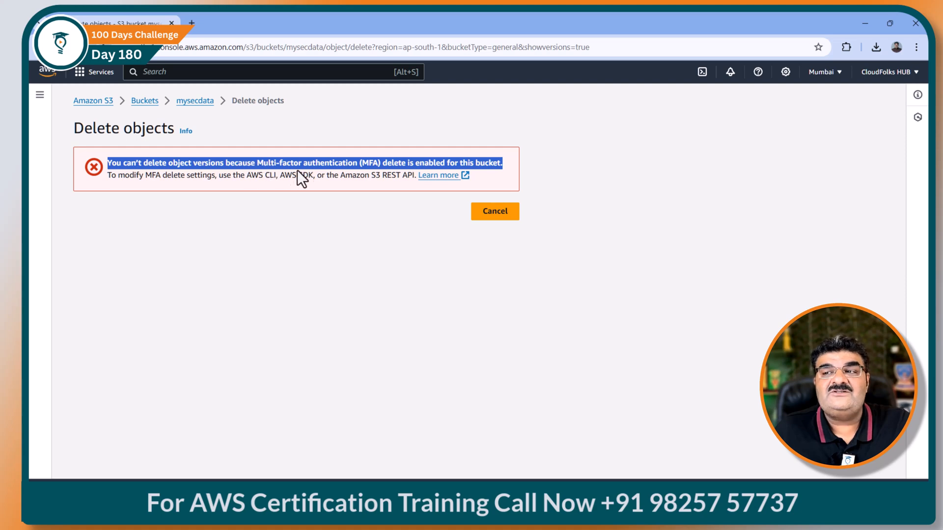
left_click(496, 212)
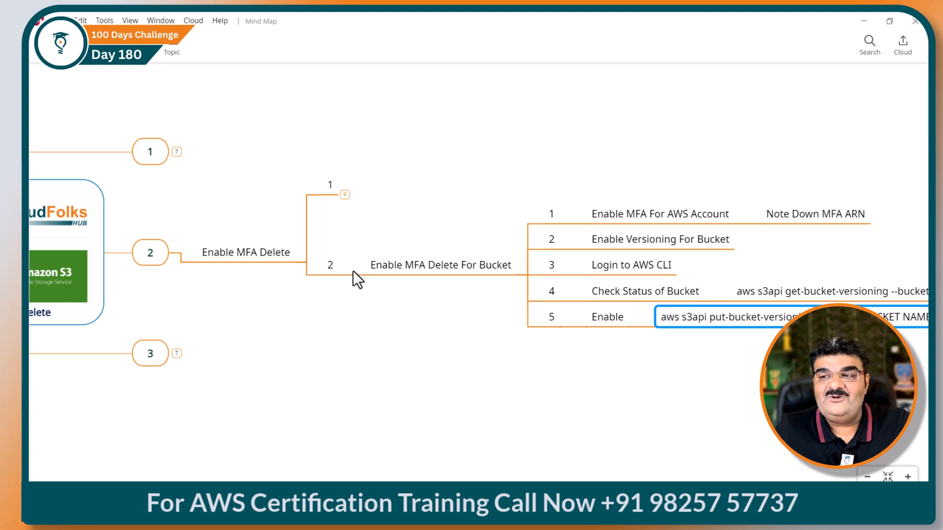
Collapse the Enable MFA Delete For Bucket branch and then main topic 2 in XMind
left_click(346, 273)
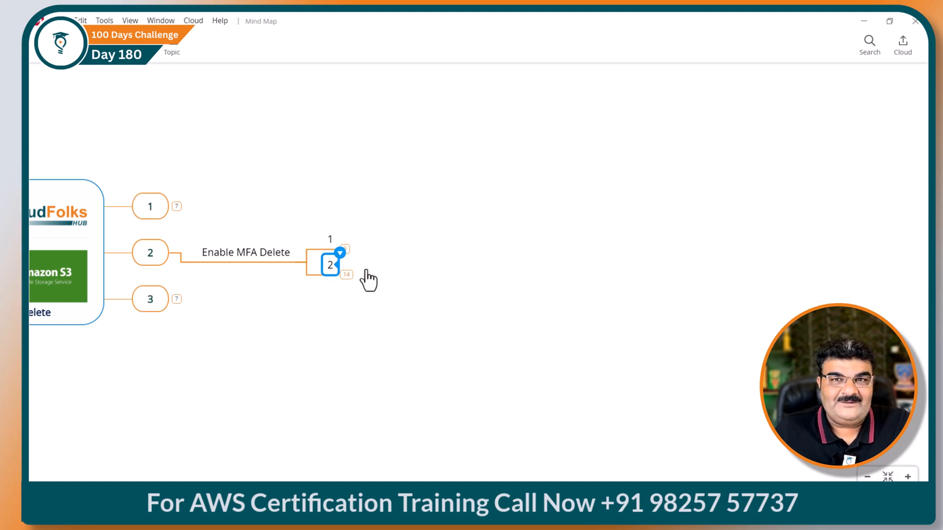
left_click(178, 259)
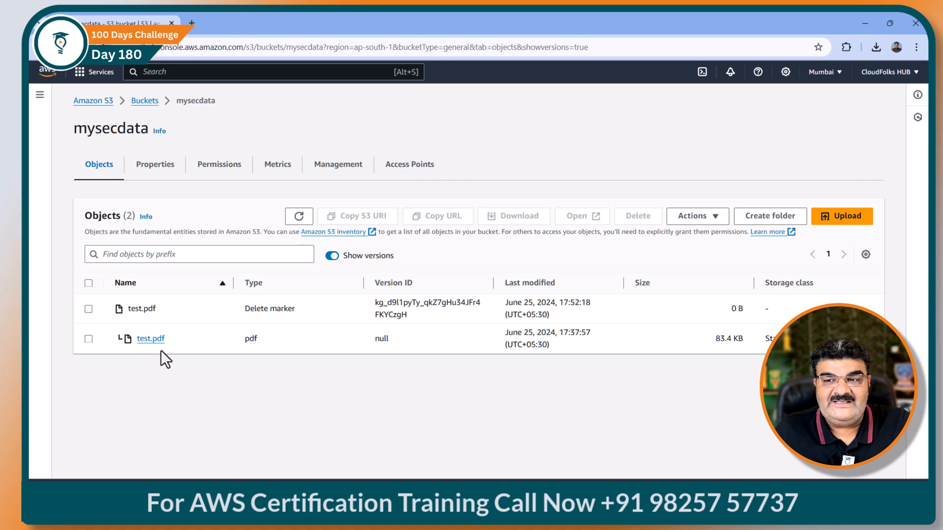
left_click(89, 339)
left_click(637, 216)
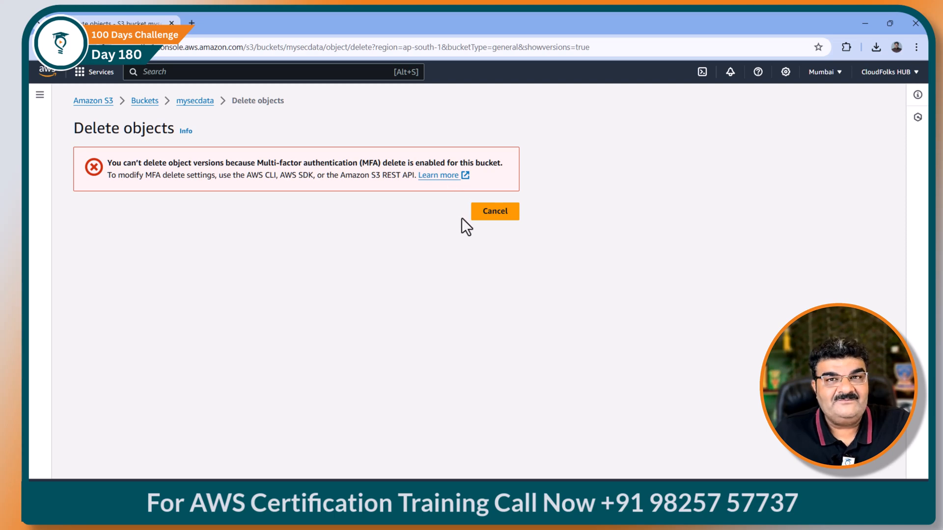
left_click(513, 213)
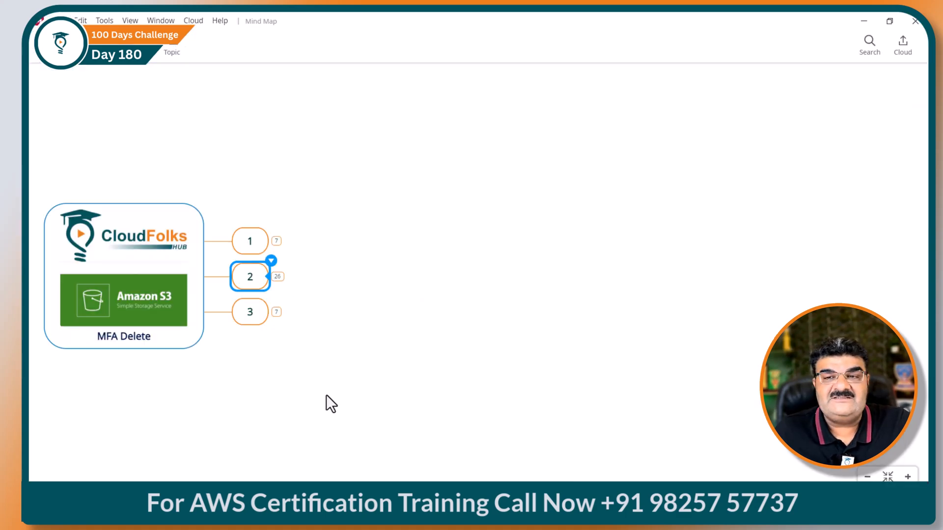
Expand topic 3 and its subtopics to show the 'Delete Object' and 'Disable MFA Delete' steps
left_click(273, 317)
left_click(462, 321)
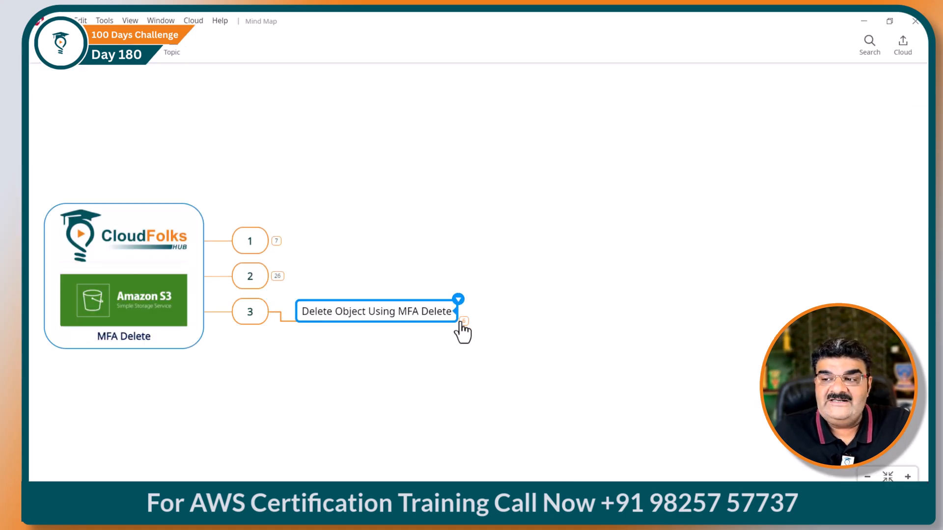
left_click(428, 298)
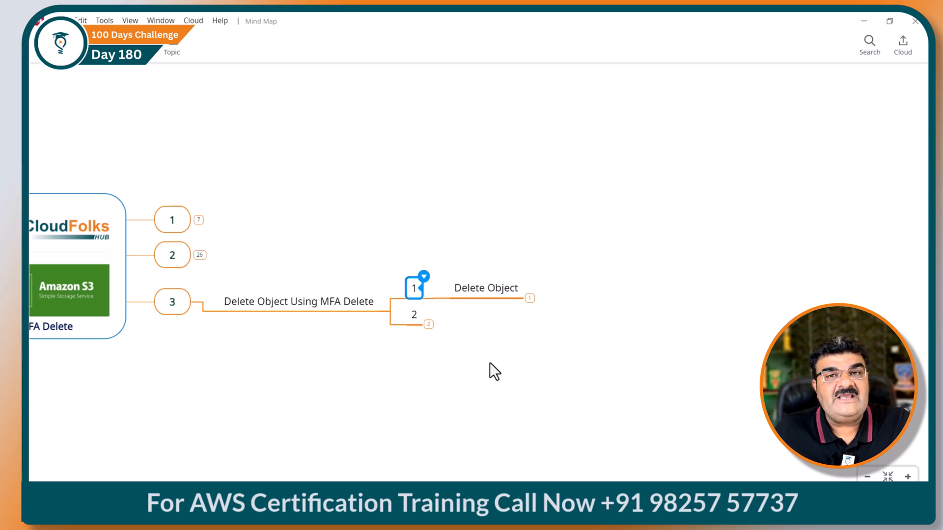
left_click(428, 324)
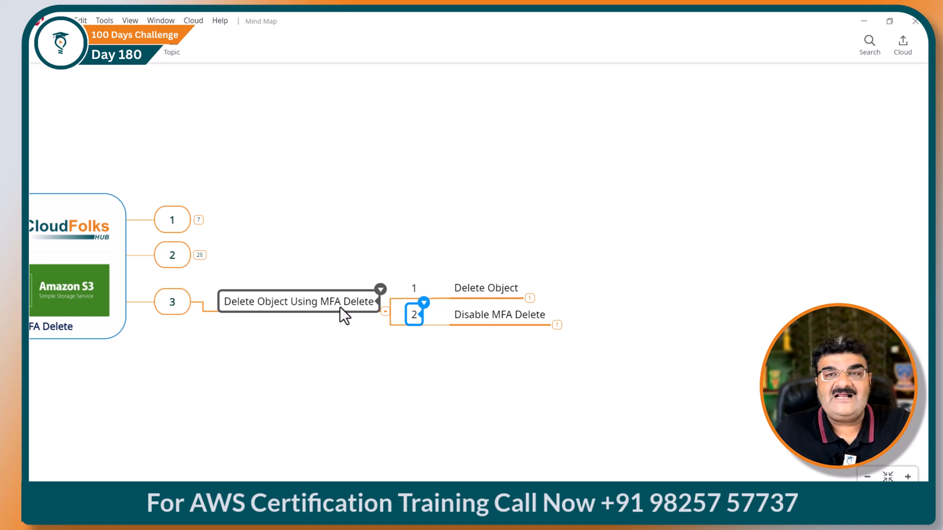
left_click_drag(548, 383, 279, 383)
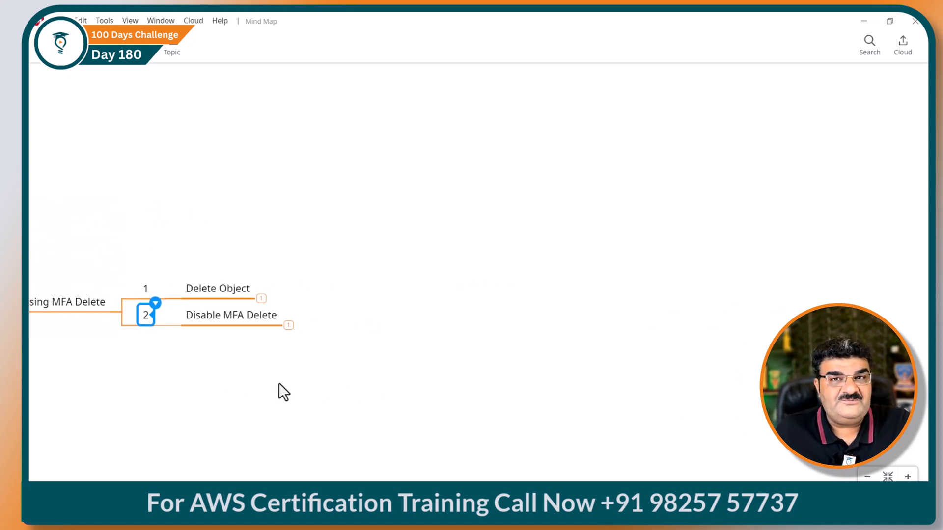